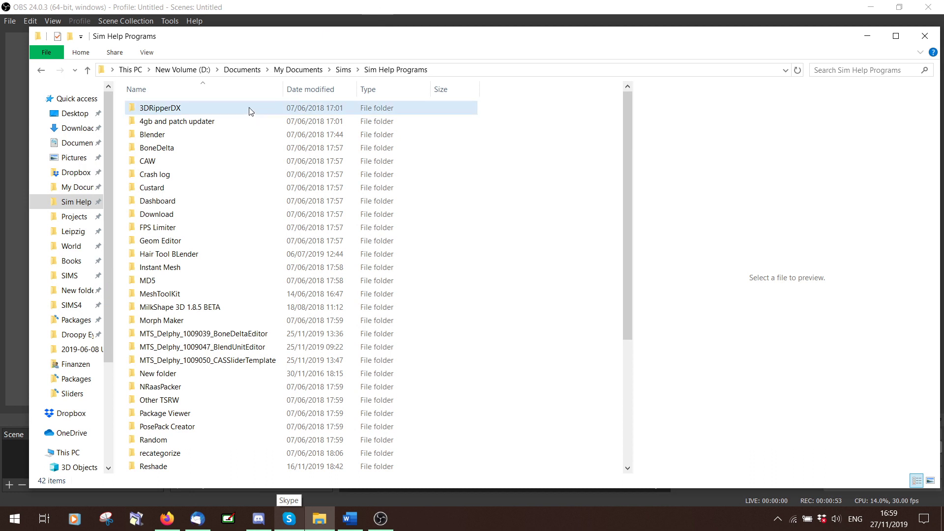
- Drag the Name column wider so the full Sim Help Programs folder names are visible
{"action": "left_click_drag", "start_coordinate": [284, 90], "coordinate": [339, 90]}
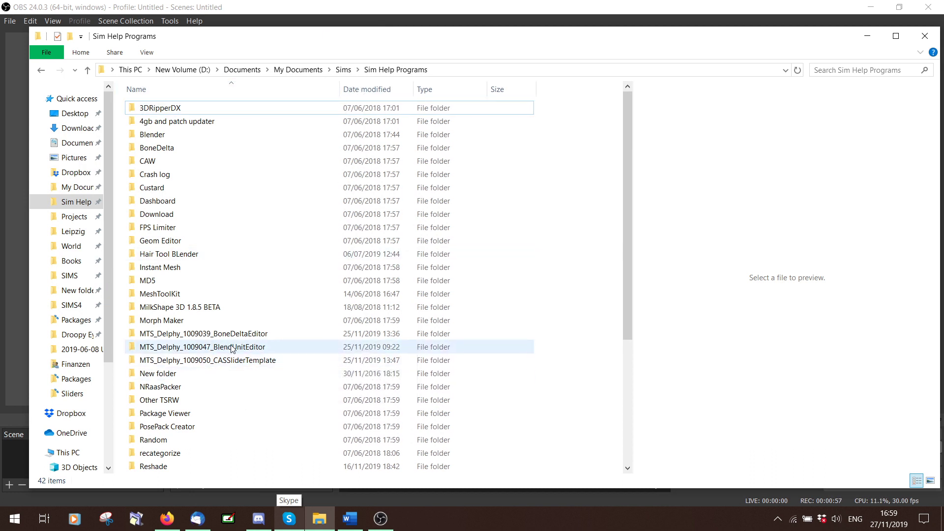
- Launch CASSliderTemplate.exe from its folder and centre the slider form
{"action": "double_click", "coordinate": [247, 361]}
{"action": "double_click", "coordinate": [178, 108]}
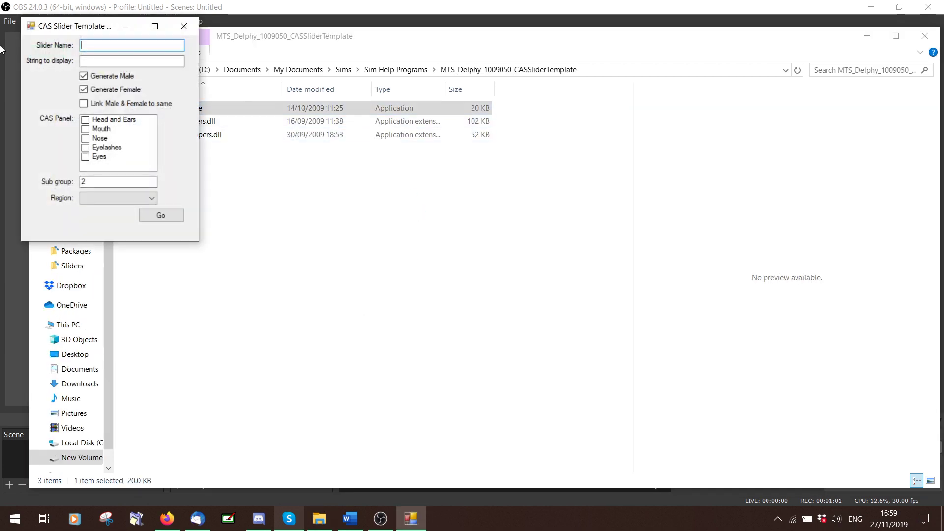
{"action": "left_click_drag", "start_coordinate": [83, 27], "coordinate": [392, 155]}
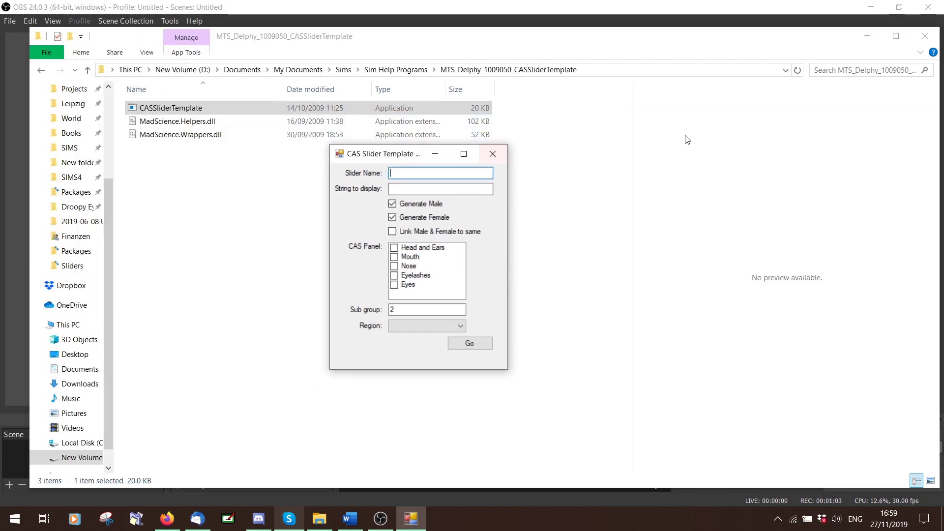
- Name the slider Tutorial, display string Tutorial Slider, in the Head and Ears panel
{"action": "type", "text": "Tutorial"}
{"action": "key", "text": "Tab"}
{"action": "type", "text": "Tu"}
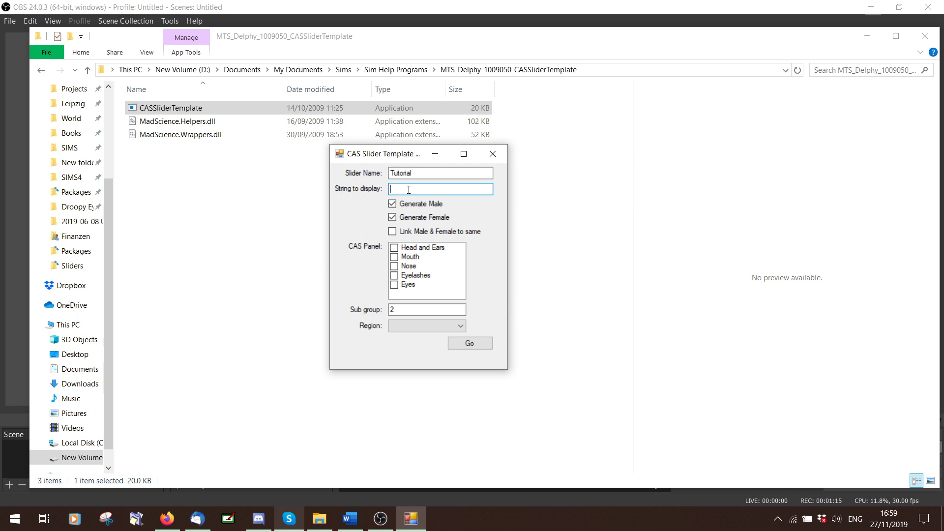
{"action": "type", "text": "Tutorial Slider"}
{"action": "left_click", "coordinate": [399, 247]}
{"action": "left_click", "coordinate": [393, 248]}
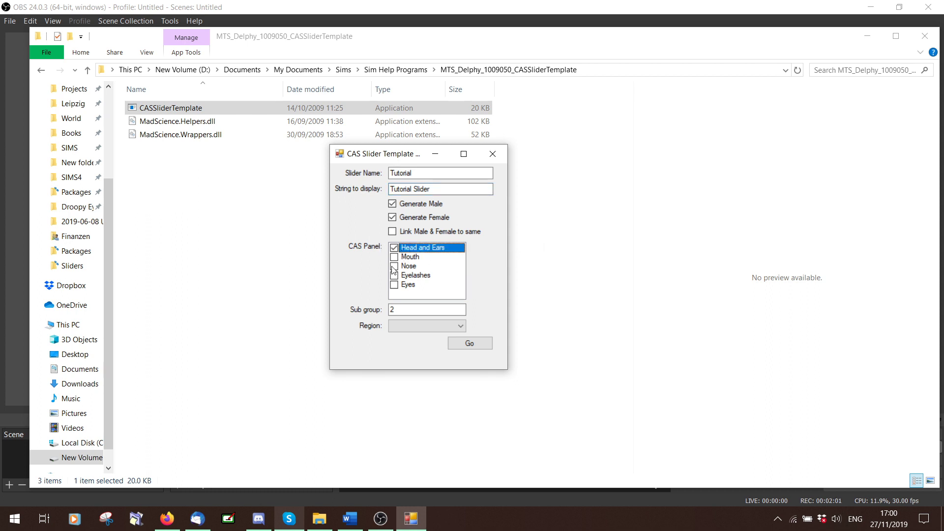
- Look up the subgroup codes on the Mod The Sims bone-slider wiki page, e.g. Global Selection = 2
{"action": "left_click", "coordinate": [167, 519]}
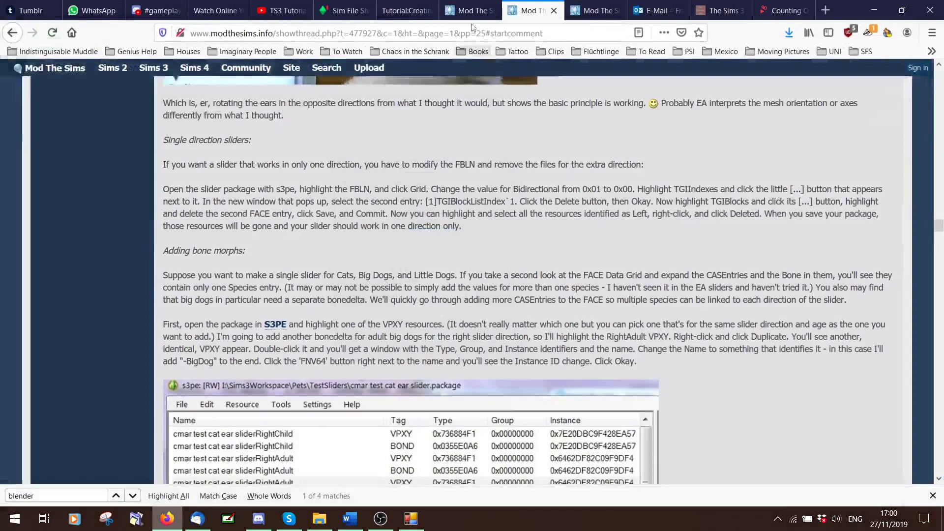
{"action": "left_click", "coordinate": [473, 9]}
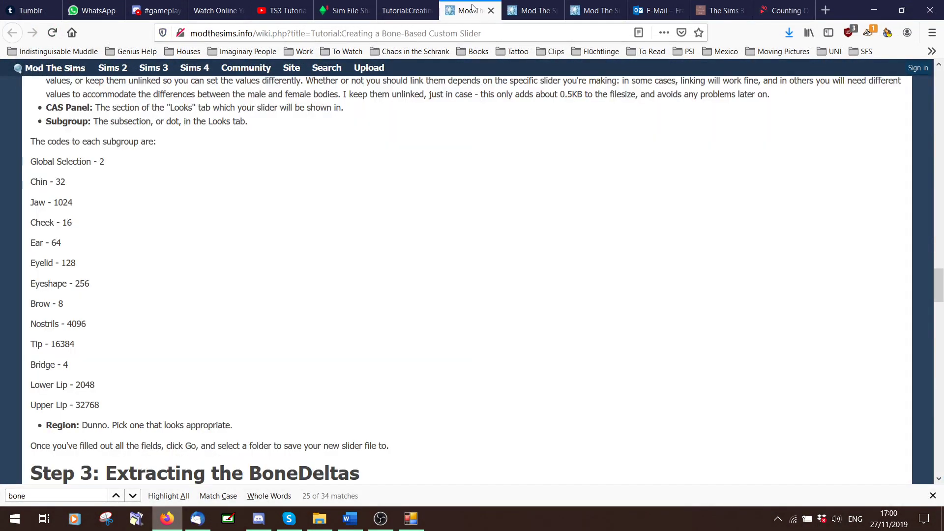
{"action": "scroll", "coordinate": [332, 186], "scroll_direction": "down", "scroll_amount": 2}
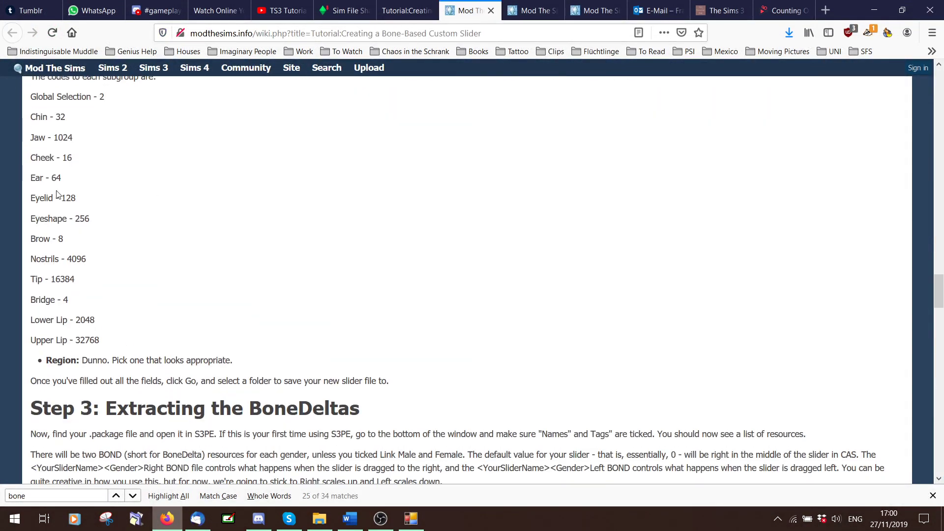
{"action": "scroll", "coordinate": [66, 178], "scroll_direction": "up", "scroll_amount": 2}
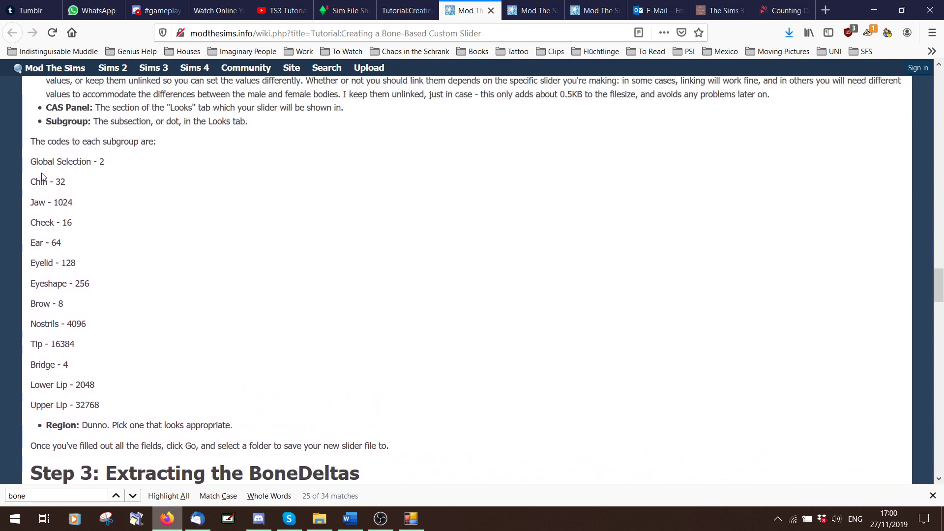
{"action": "left_click", "coordinate": [411, 519]}
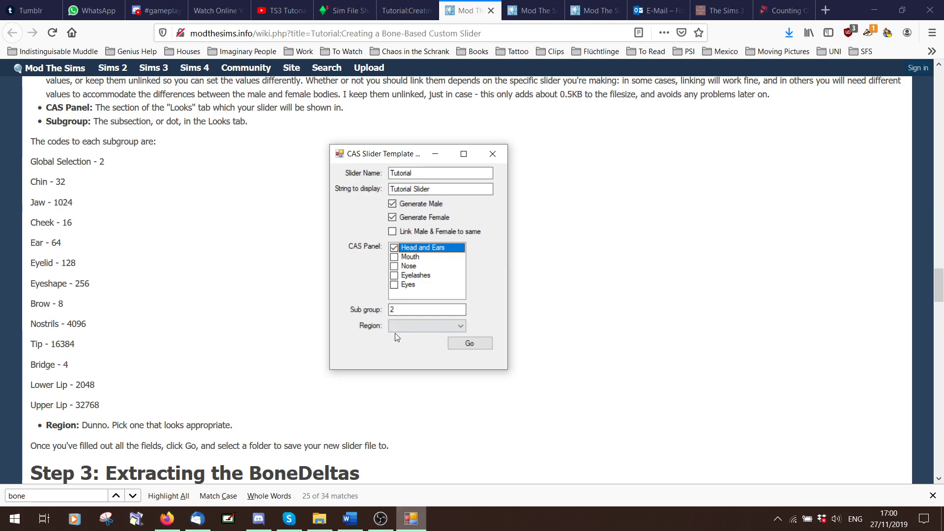
- Set the region to Body and generate the slider package to the Desktop
{"action": "left_click", "coordinate": [411, 327]}
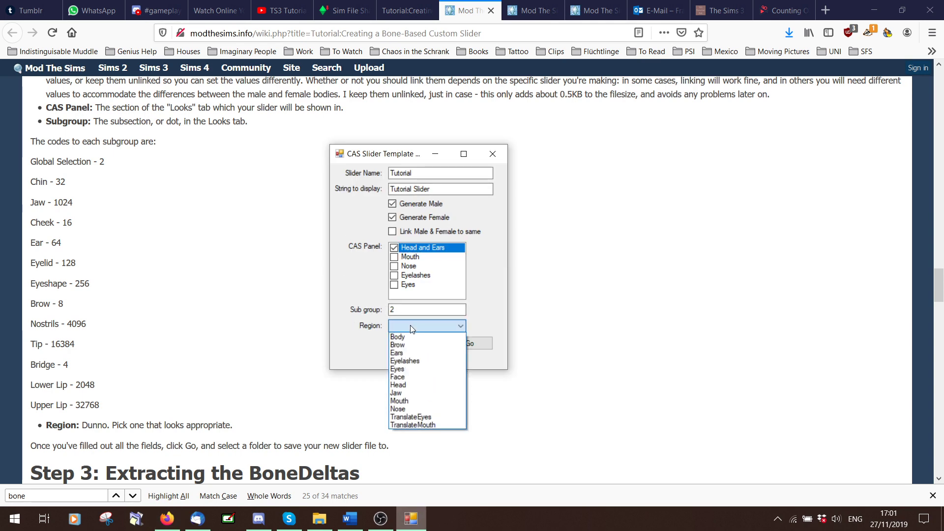
{"action": "left_click", "coordinate": [434, 338]}
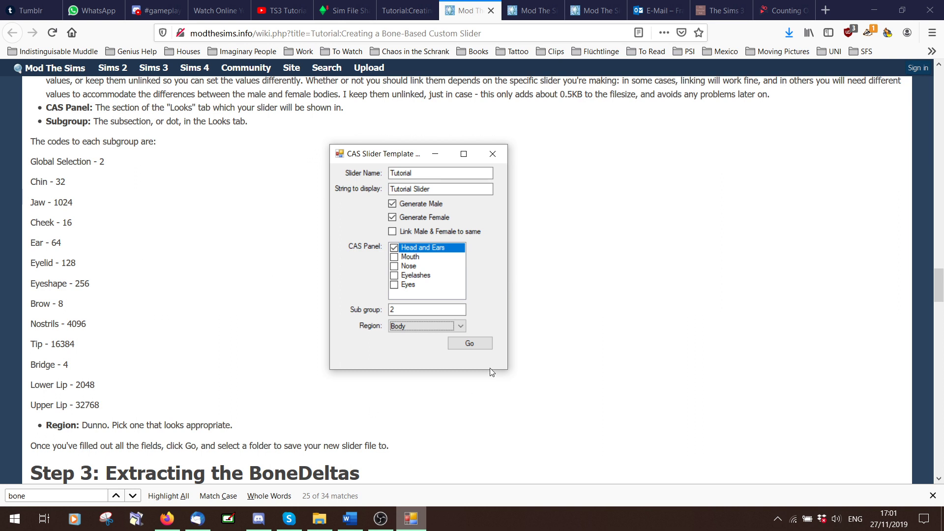
{"action": "left_click", "coordinate": [469, 343]}
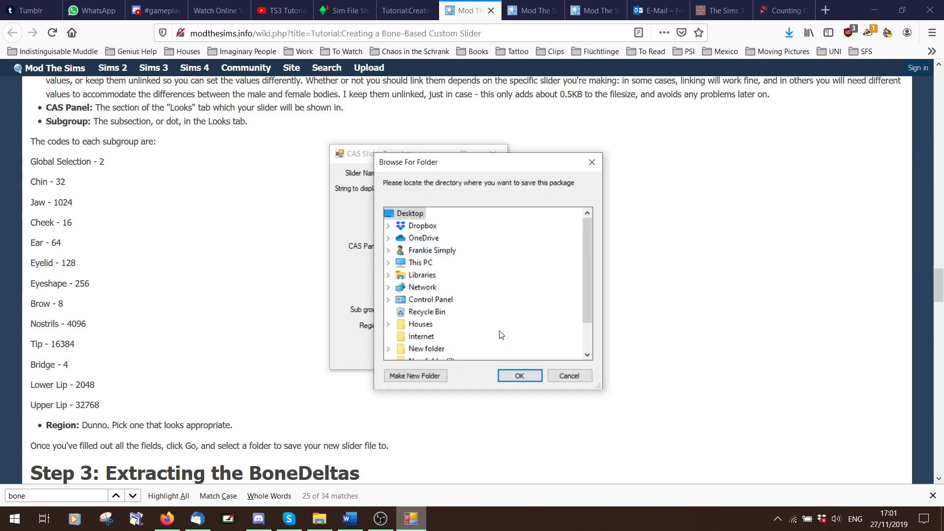
{"action": "left_click", "coordinate": [520, 375]}
{"action": "left_click", "coordinate": [479, 294]}
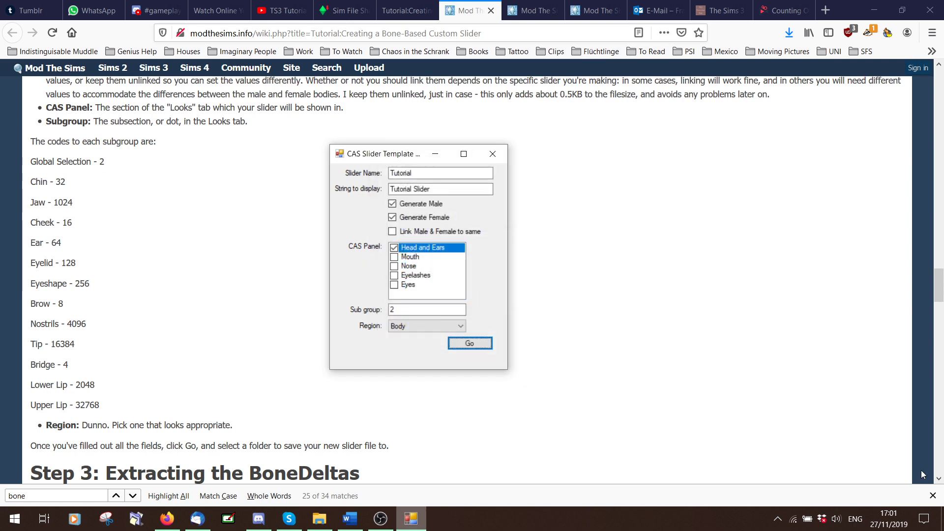
- Locate Tutorial.package on the desktop, keeping the slider name as Tutorial
{"action": "left_click", "coordinate": [941, 519]}
{"action": "left_click", "coordinate": [256, 325]}
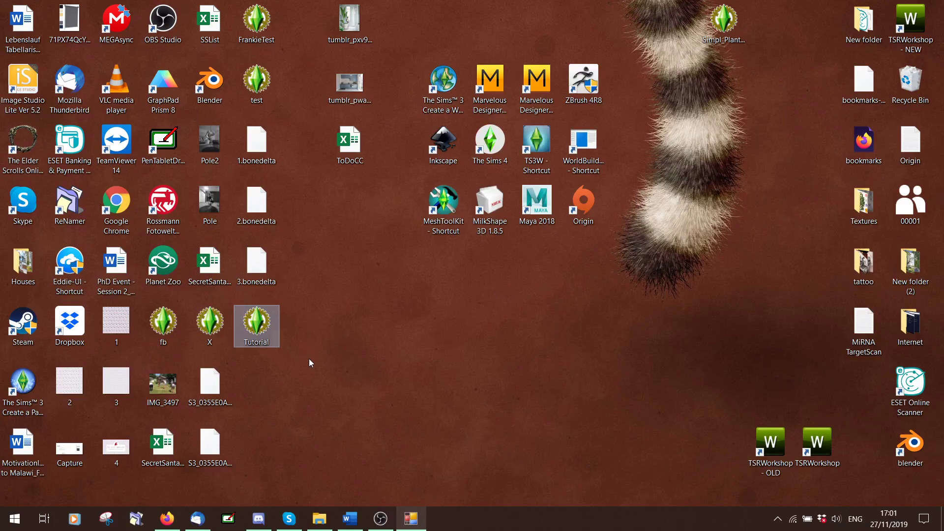
{"action": "left_click", "coordinate": [416, 518]}
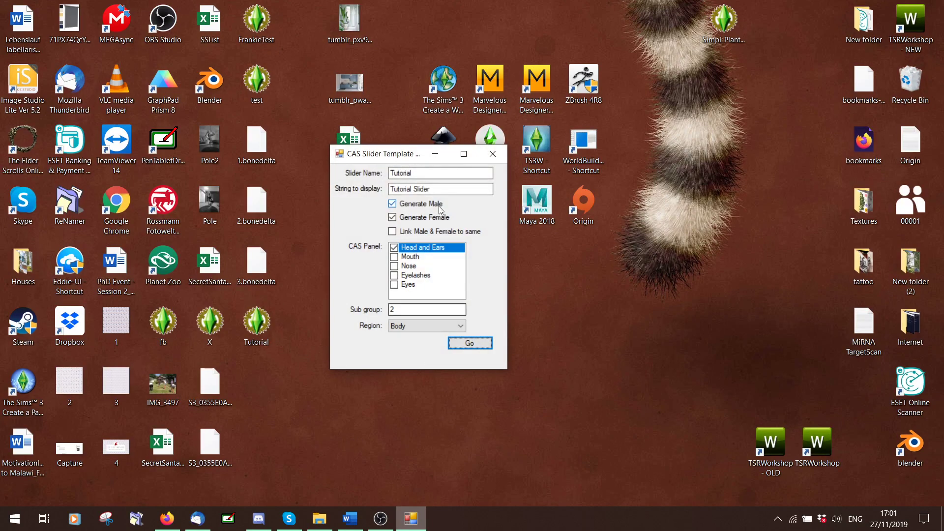
{"action": "left_click", "coordinate": [391, 174]}
{"action": "type", "text": "Slider"}
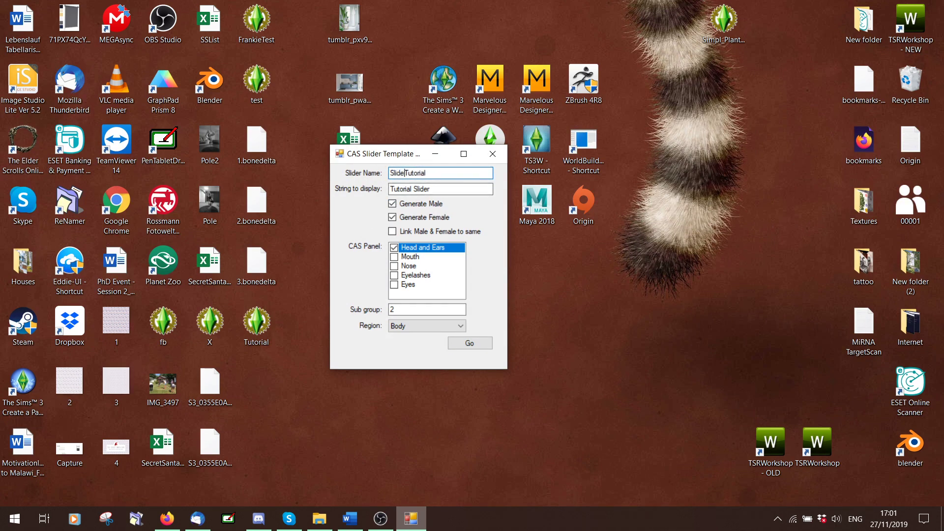
{"action": "key", "text": "BackSpace"}
{"action": "key", "text": "BackSpace"}
{"action": "key", "text": "BackSpace"}
{"action": "key", "text": "BackSpace"}
{"action": "key", "text": "BackSpace"}
{"action": "key", "text": "BackSpace"}
- Open Tutorial.package in s3pe and preview the TutorialLeft FACE resource
{"action": "double_click", "coordinate": [267, 329]}
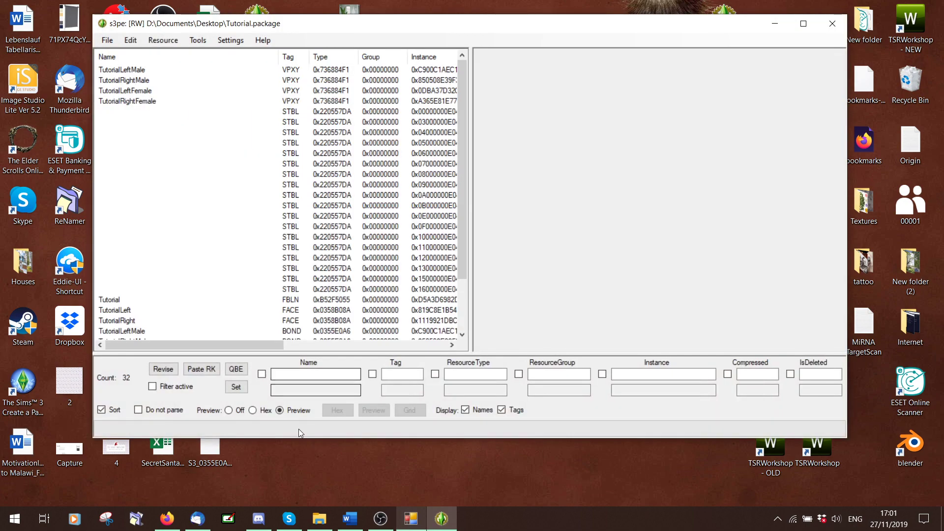
{"action": "left_click_drag", "start_coordinate": [301, 483], "coordinate": [301, 489]}
{"action": "scroll", "coordinate": [295, 344], "scroll_direction": "down", "scroll_amount": 1}
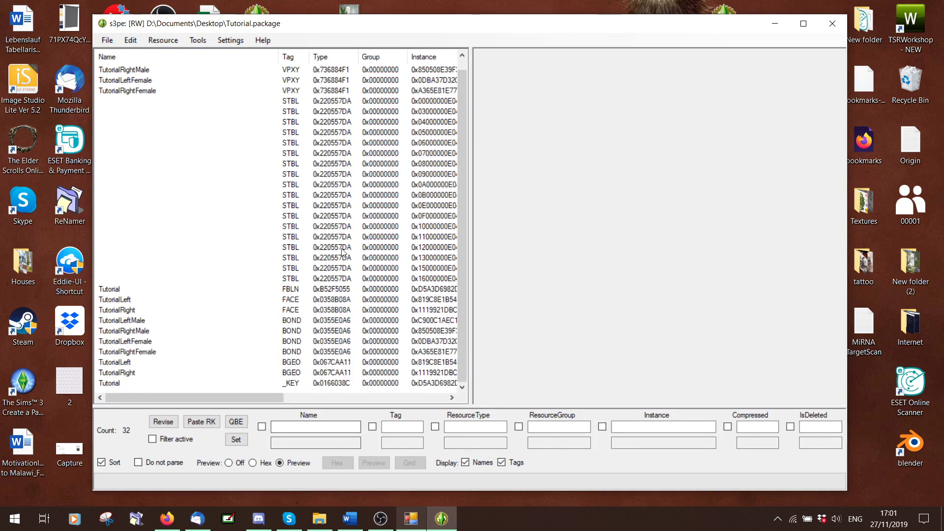
{"action": "left_click", "coordinate": [298, 291]}
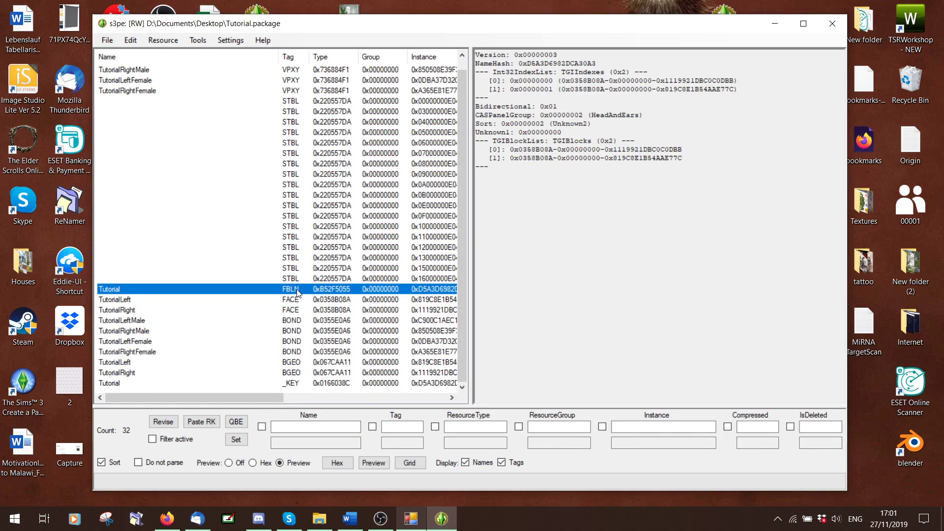
{"action": "left_click", "coordinate": [290, 299]}
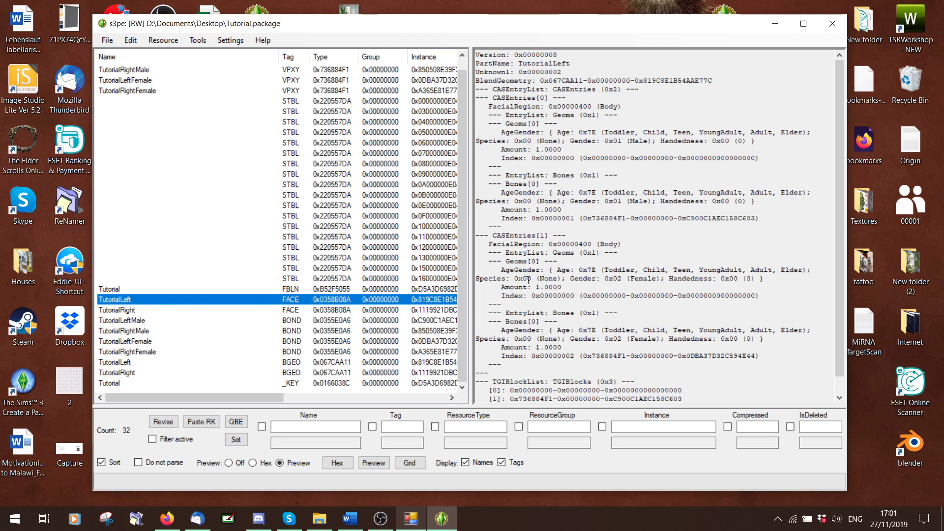
- Highlight the male and female bone delta IDs 0xC900C1AEC158C603 and 0x0DBA37D32C594E44
{"action": "scroll", "coordinate": [714, 163], "scroll_direction": "down", "scroll_amount": 1}
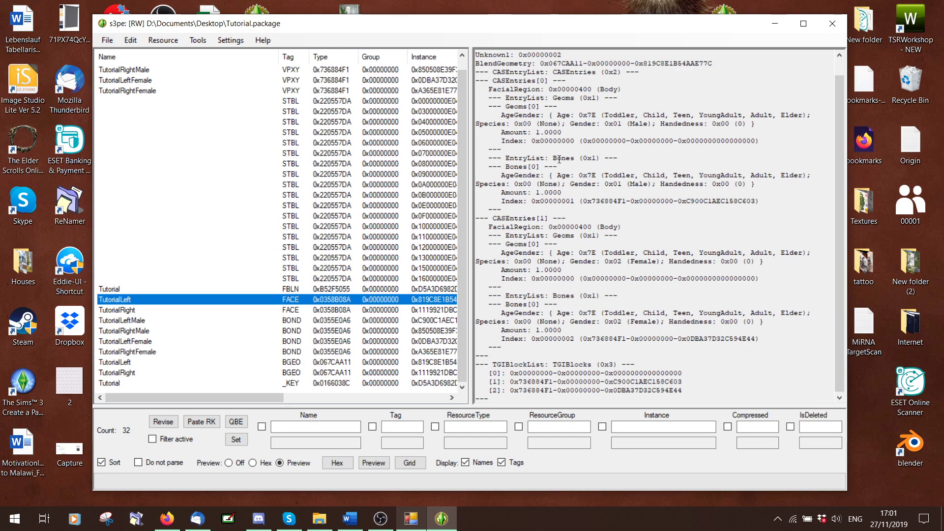
{"action": "left_click_drag", "start_coordinate": [553, 158], "coordinate": [581, 157]}
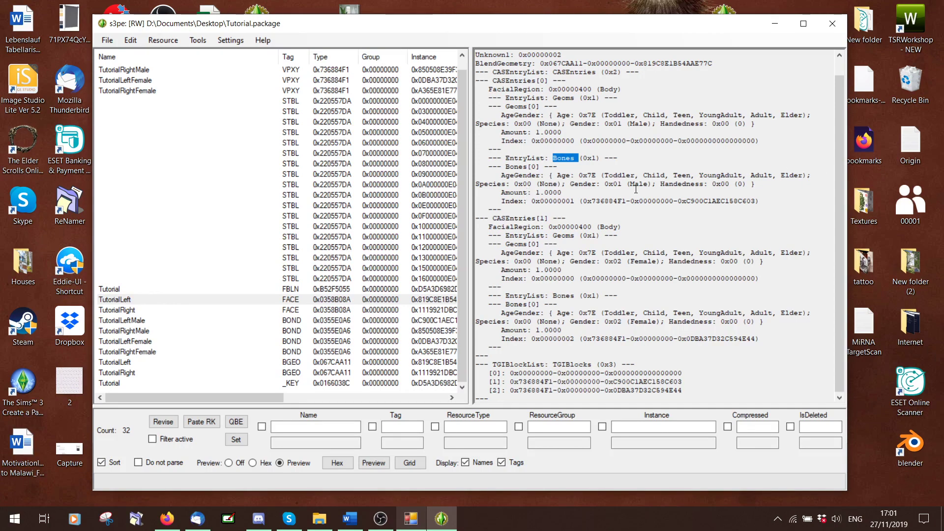
{"action": "left_click_drag", "start_coordinate": [636, 189], "coordinate": [646, 184]}
{"action": "left_click", "coordinate": [712, 195]}
{"action": "left_click_drag", "start_coordinate": [677, 201], "coordinate": [755, 199]}
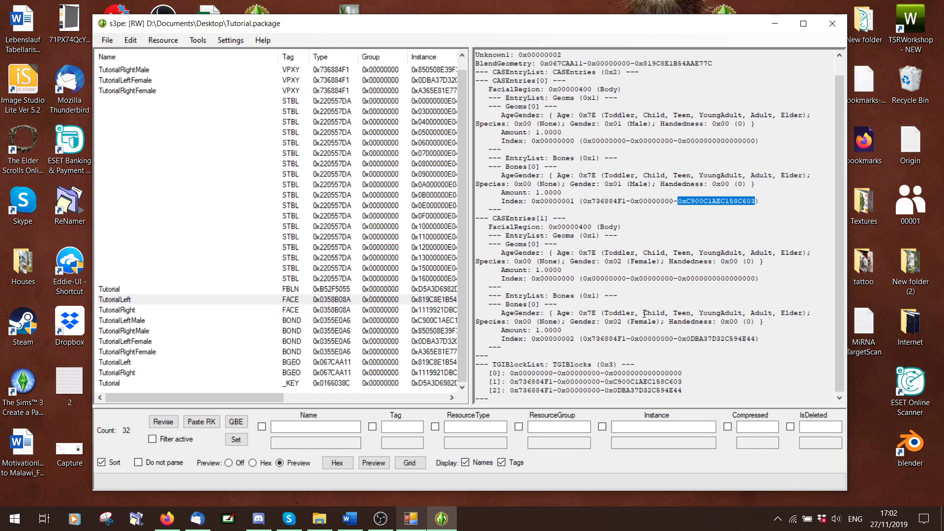
{"action": "left_click_drag", "start_coordinate": [678, 339], "coordinate": [756, 339]}
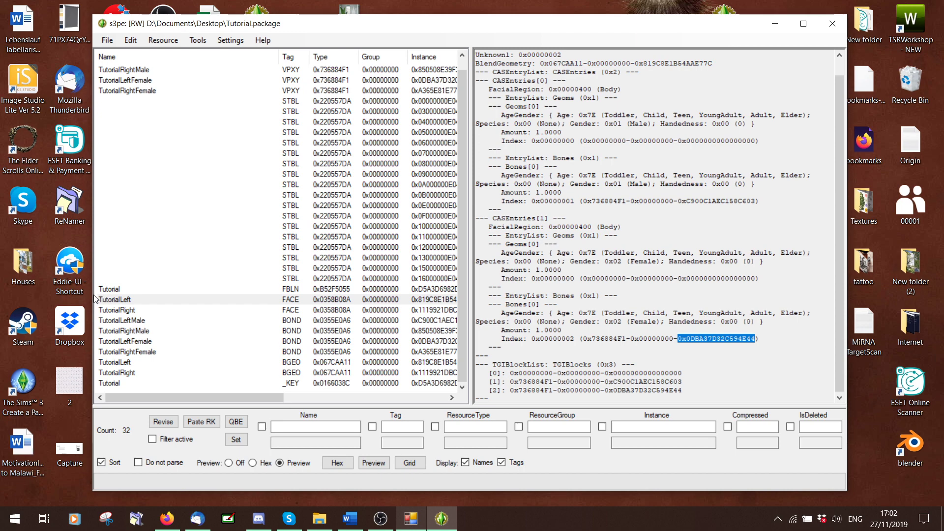
{"action": "left_click_drag", "start_coordinate": [94, 299], "coordinate": [1, 299]}
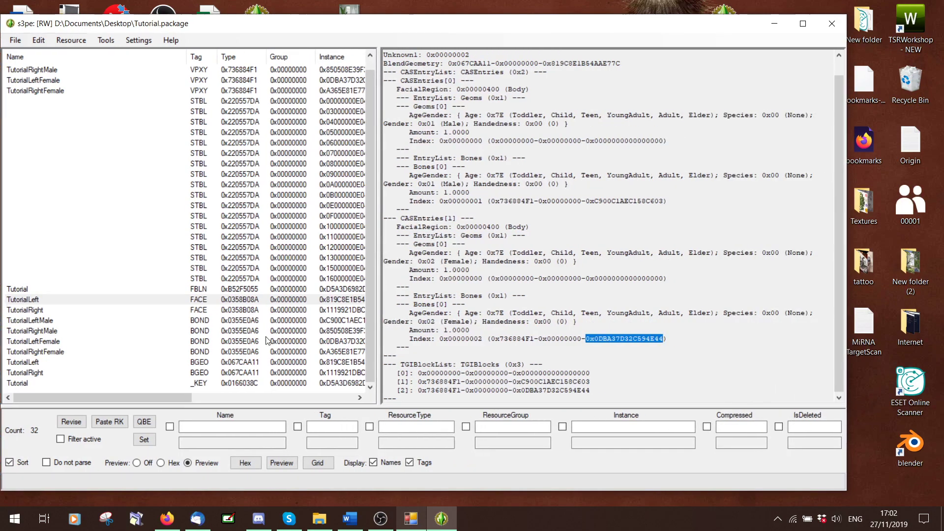
{"action": "left_click_drag", "start_coordinate": [172, 397], "coordinate": [193, 397]}
- Preview TutorialRight FACE, whose bones reference 0x850508E39F3E6A4C and 0xA365E81E775F138F
{"action": "left_click", "coordinate": [151, 320]}
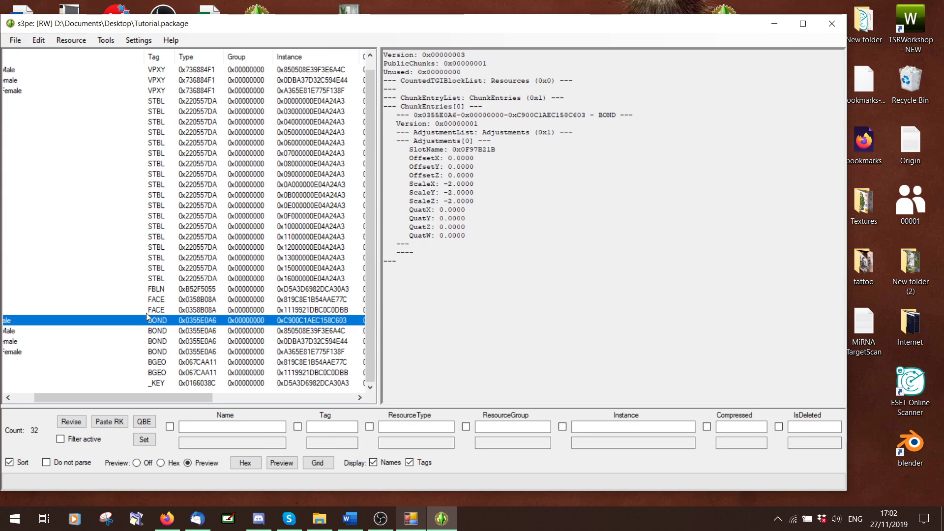
{"action": "left_click", "coordinate": [144, 312]}
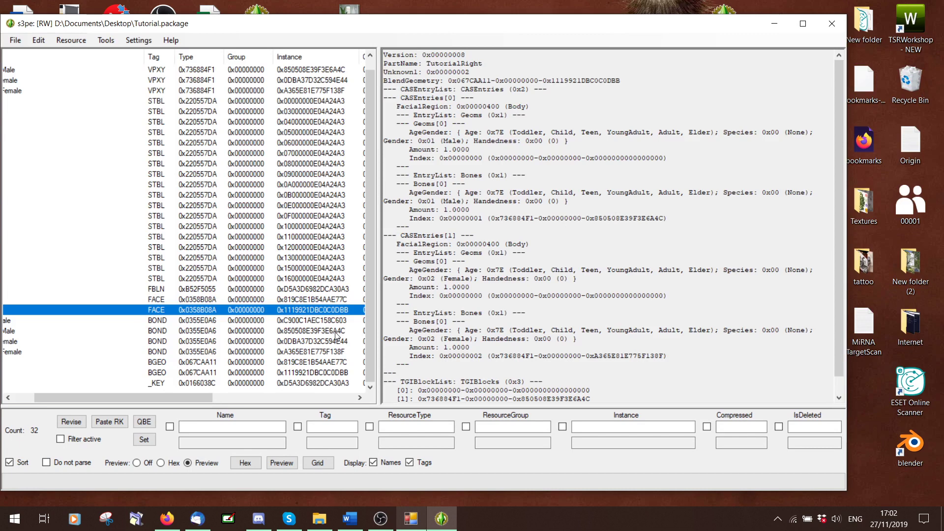
{"action": "scroll", "coordinate": [676, 257], "scroll_direction": "down", "scroll_amount": 1}
{"action": "left_click_drag", "start_coordinate": [132, 396], "coordinate": [94, 396]}
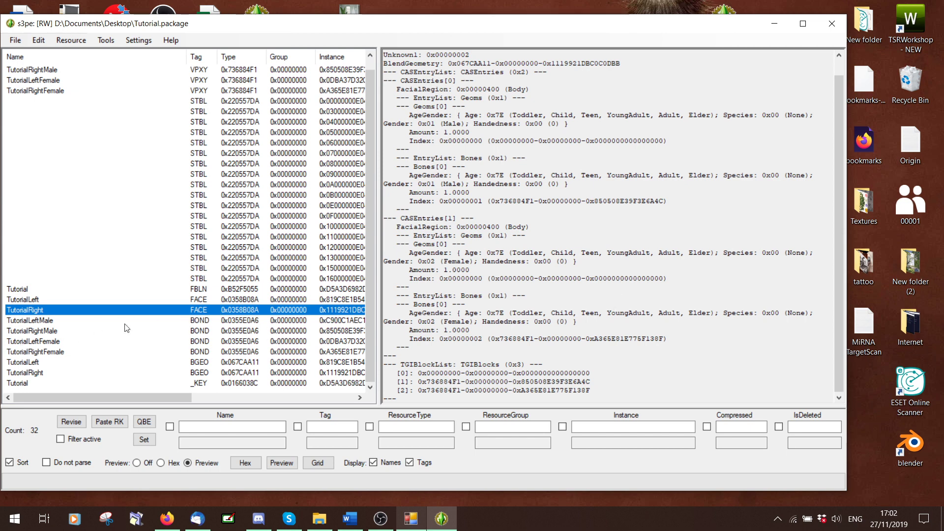
- Read TutorialLeftMale BOND's slot name 0x0F97B21B and its Adjustments[0] entry
{"action": "left_click", "coordinate": [199, 321]}
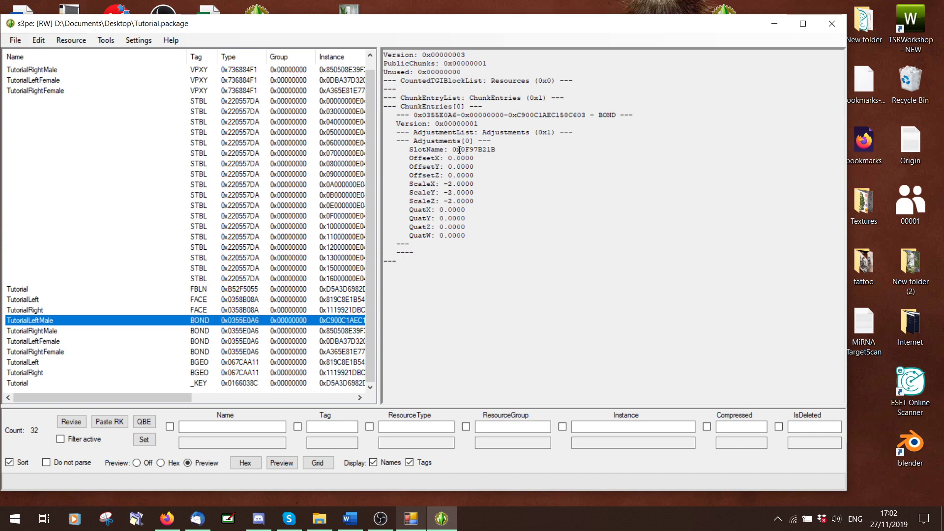
{"action": "left_click_drag", "start_coordinate": [451, 150], "coordinate": [512, 148]}
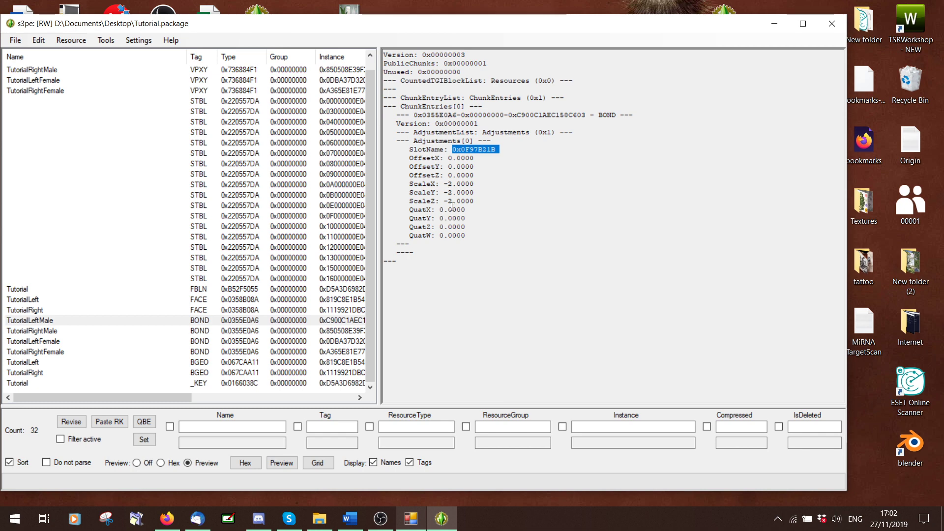
{"action": "left_click", "coordinate": [487, 166]}
{"action": "double_click", "coordinate": [454, 141]}
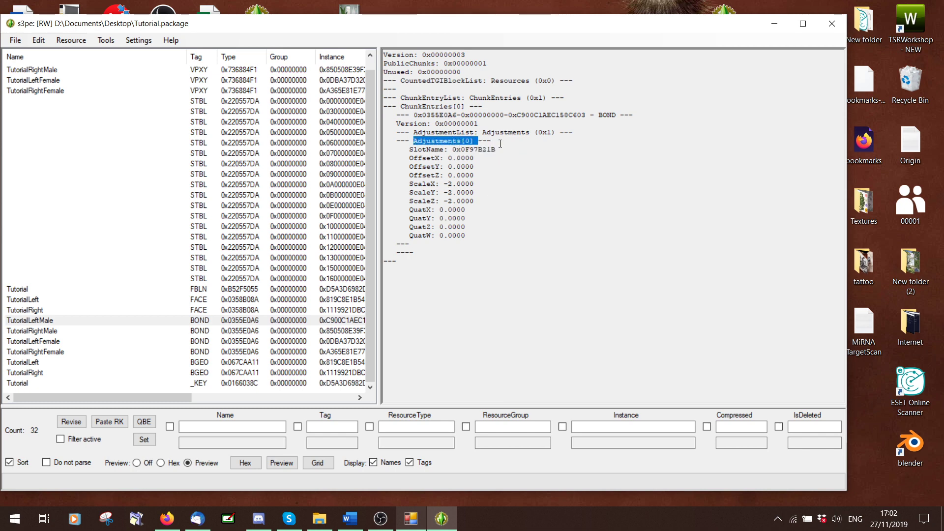
{"action": "left_click", "coordinate": [501, 142]}
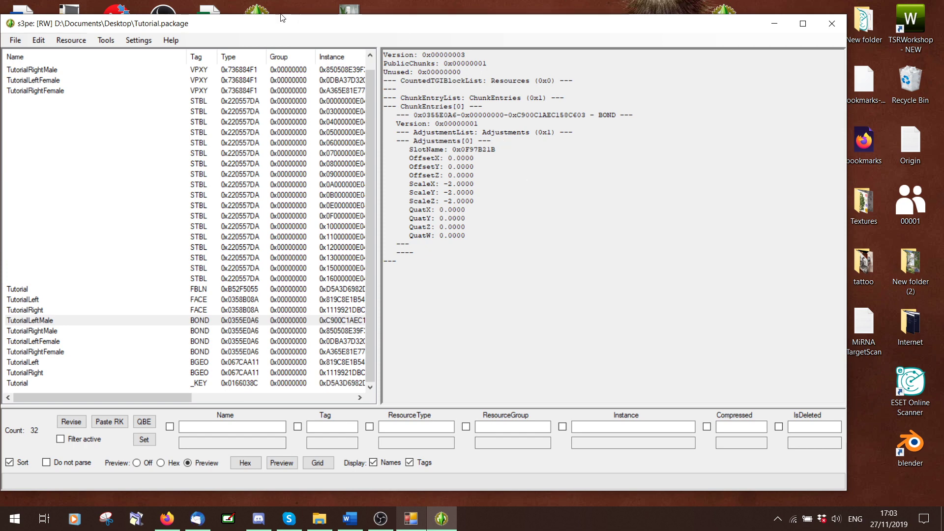
- Compare against TutorialRightMale BOND's 2.0 scale, then return to TutorialLeftMale
{"action": "left_click_drag", "start_coordinate": [268, 32], "coordinate": [307, 31]}
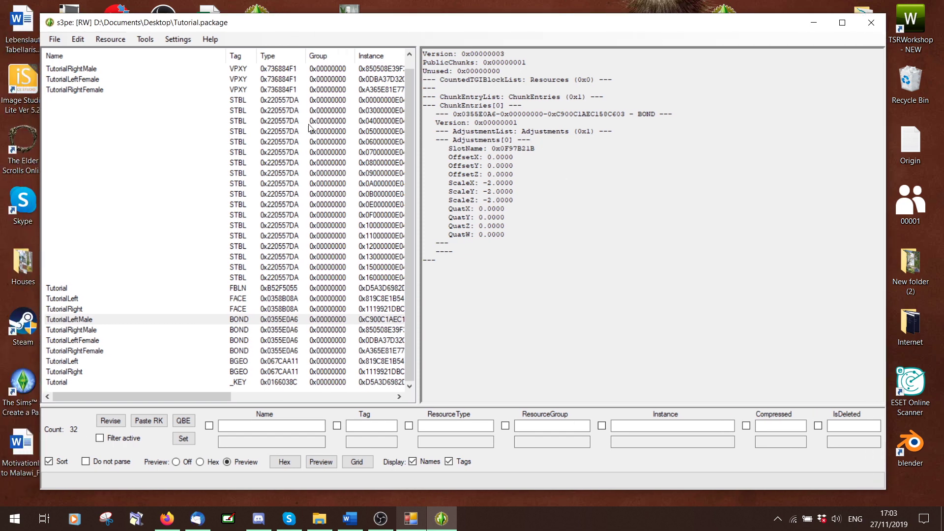
{"action": "left_click", "coordinate": [245, 330]}
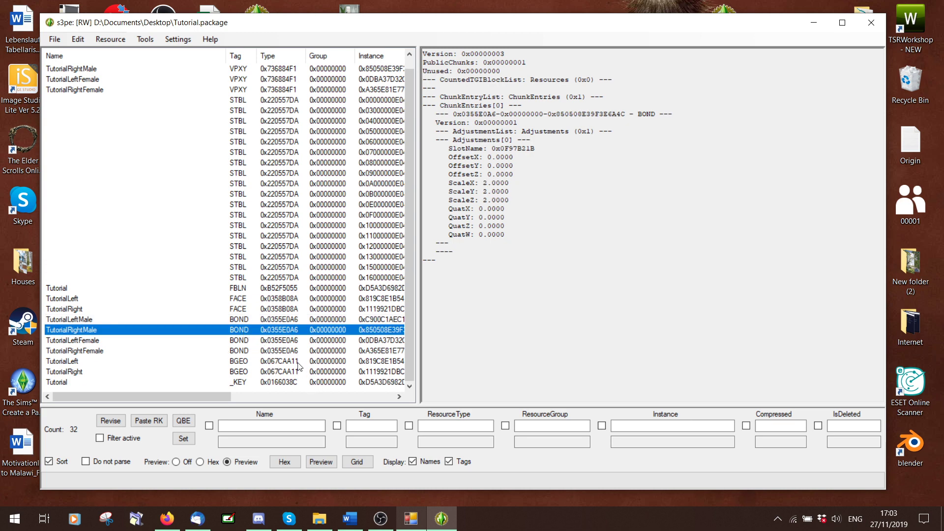
{"action": "left_click", "coordinate": [238, 322]}
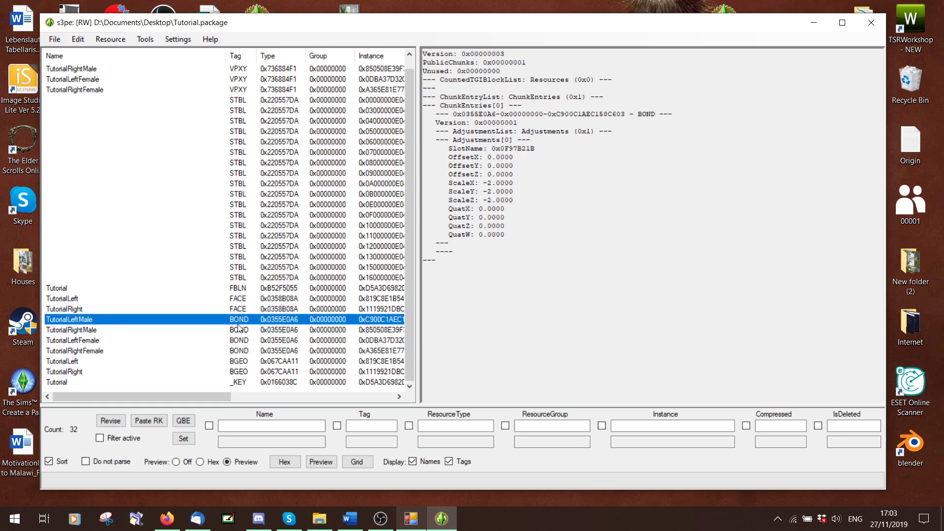
- Start exporting TutorialLeftMale BOND, check the existing bonedelta files, then cancel
{"action": "left_click", "coordinate": [242, 352], "text": "shift"}
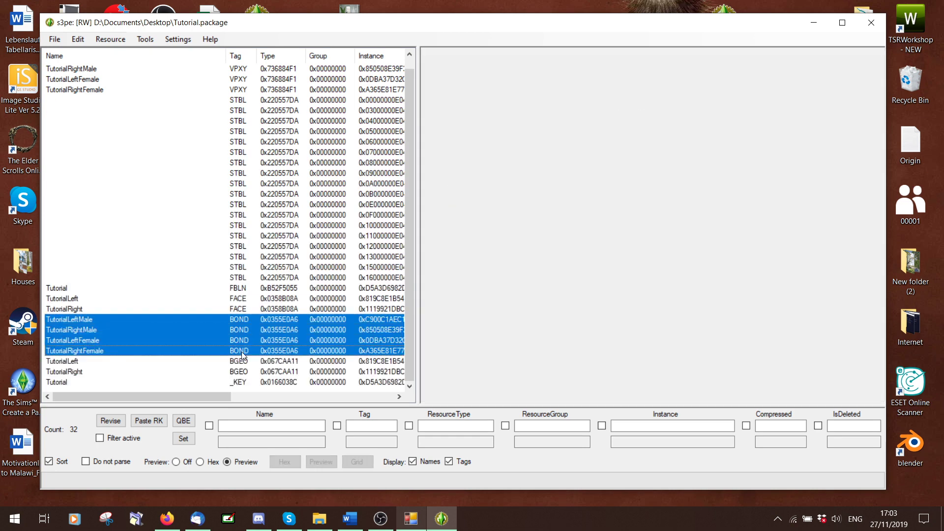
{"action": "left_click", "coordinate": [243, 323]}
{"action": "right_click", "coordinate": [241, 324]}
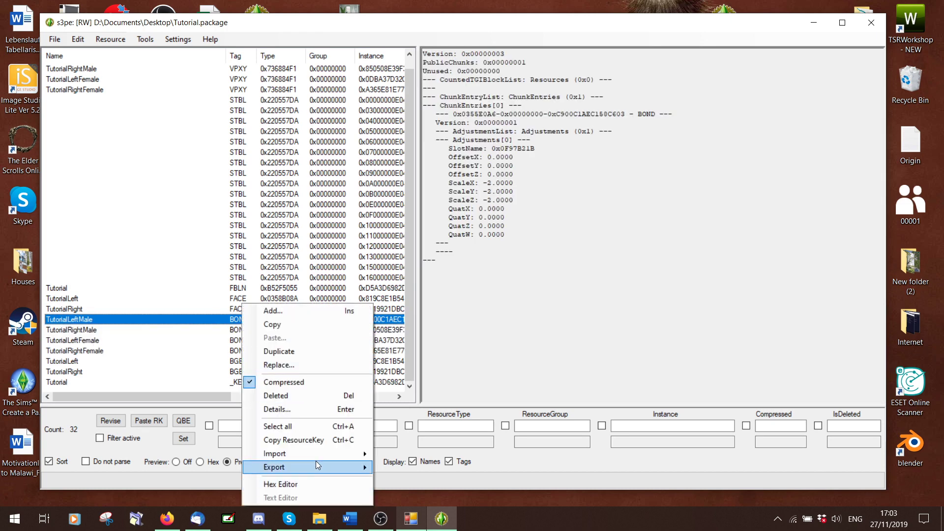
{"action": "left_click", "coordinate": [392, 468]}
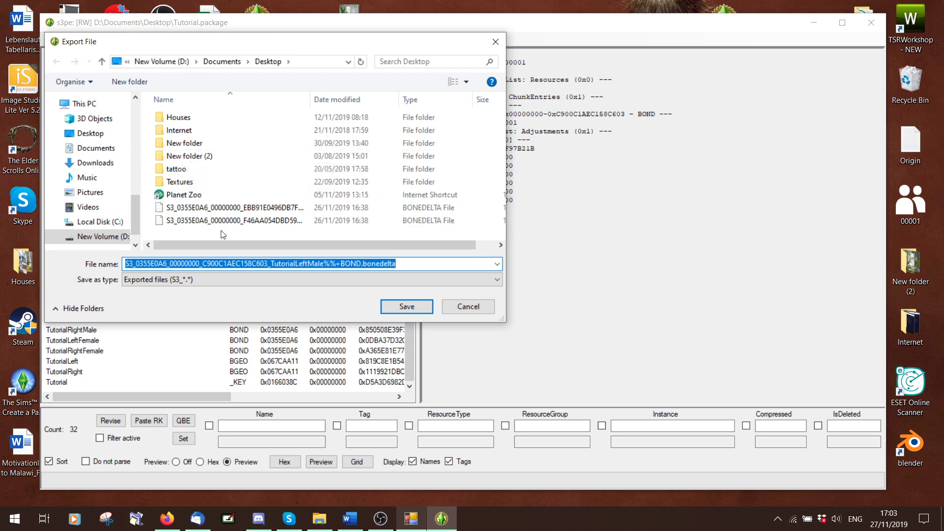
{"action": "left_click", "coordinate": [238, 208]}
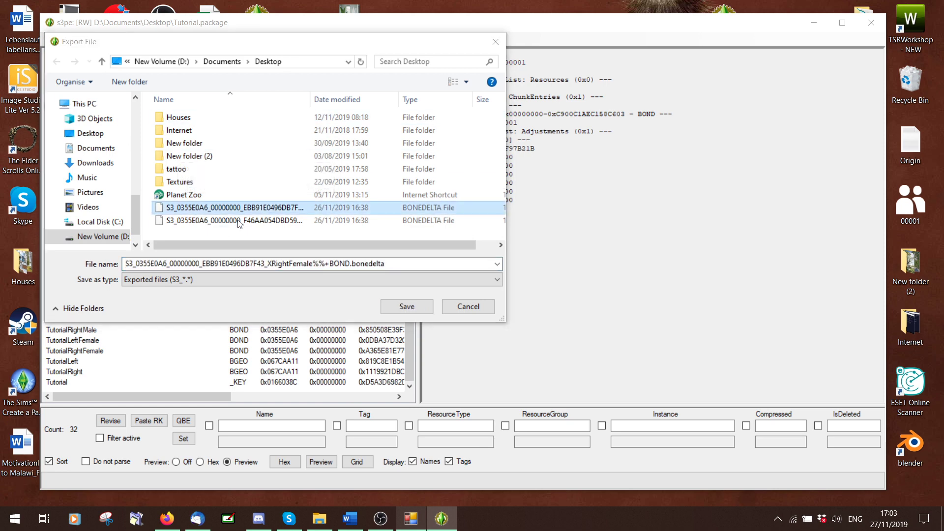
{"action": "left_click", "coordinate": [232, 221]}
{"action": "left_click", "coordinate": [468, 306]}
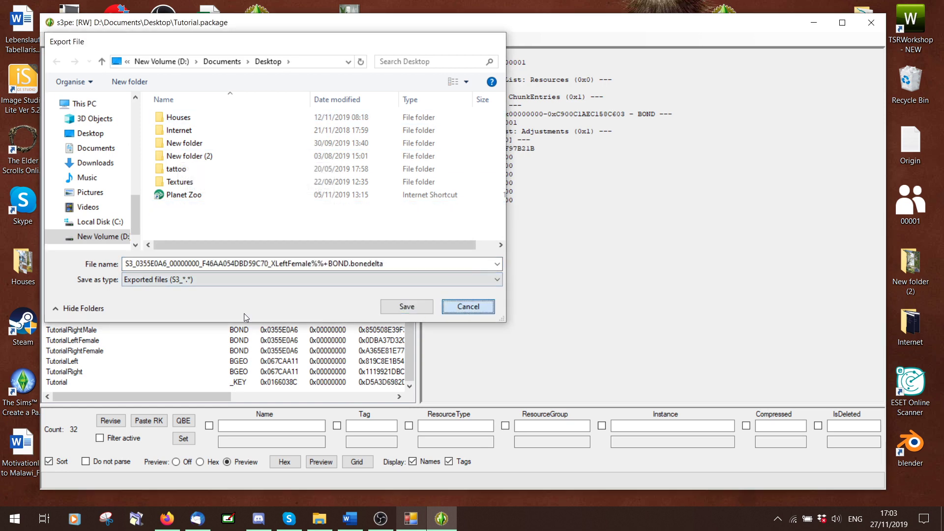
- Export TutorialLeftMale BOND to the Desktop under its default .bonedelta file name
{"action": "left_click", "coordinate": [244, 312]}
{"action": "right_click", "coordinate": [244, 311]}
{"action": "right_click", "coordinate": [227, 320]}
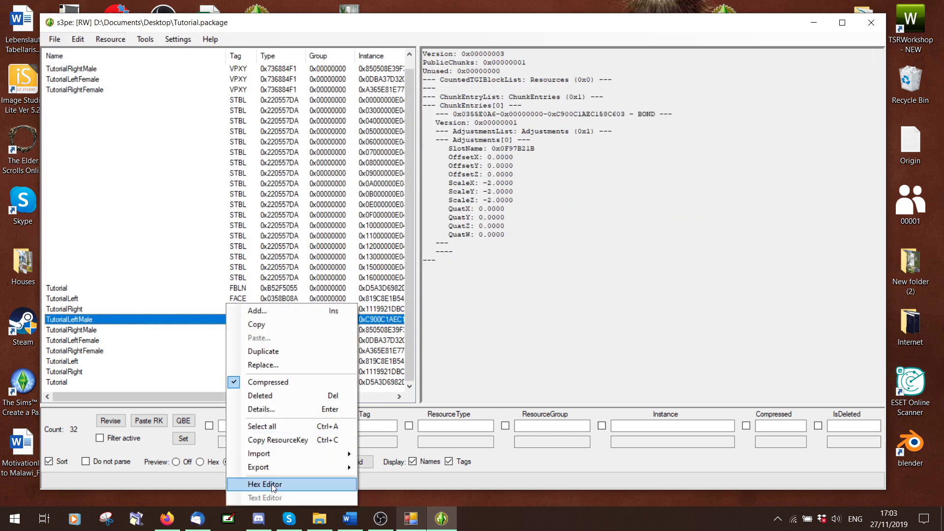
{"action": "mouse_move", "coordinate": [315, 467]}
{"action": "left_click", "coordinate": [401, 466]}
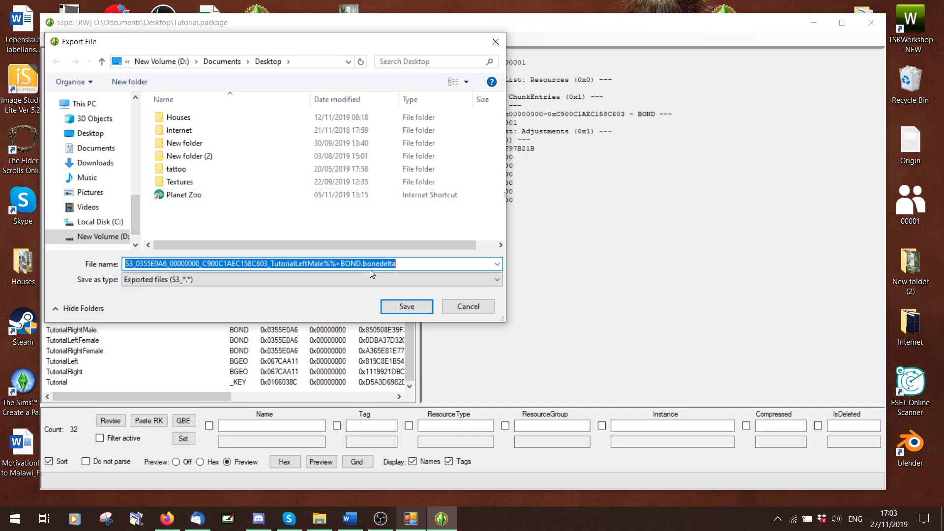
{"action": "left_click", "coordinate": [406, 309]}
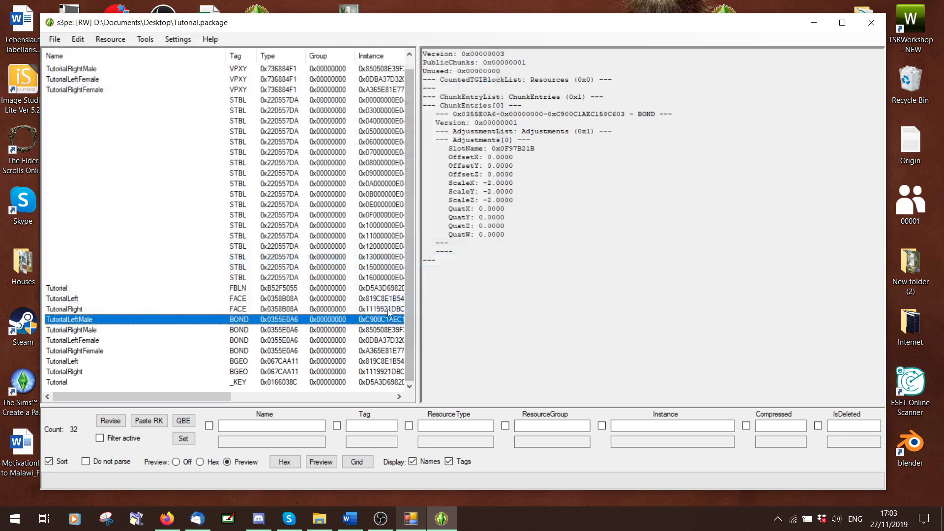
{"action": "left_click", "coordinate": [241, 332]}
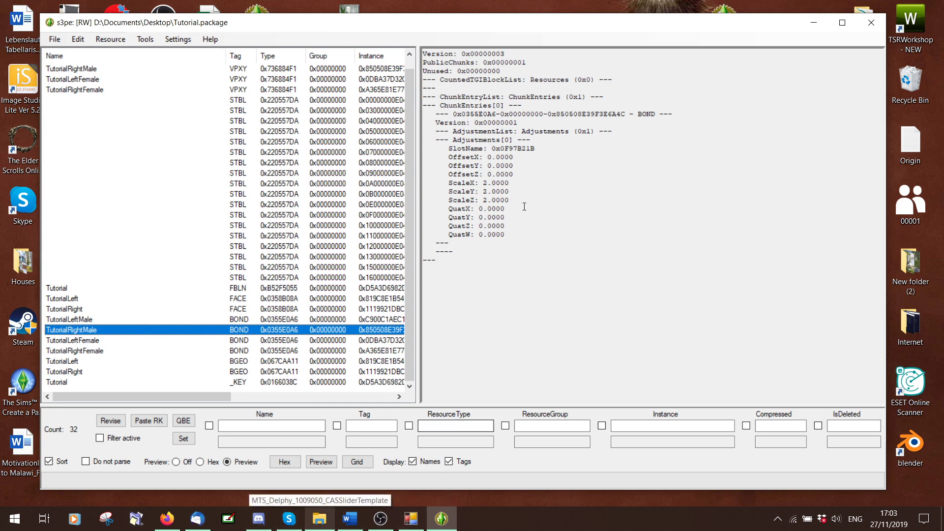
- Launch BoneDeltaEditor.exe from the MTS_Delphy_1009039_BoneDeltaEditor folder in Sim Help Programs
{"action": "left_click", "coordinate": [319, 521]}
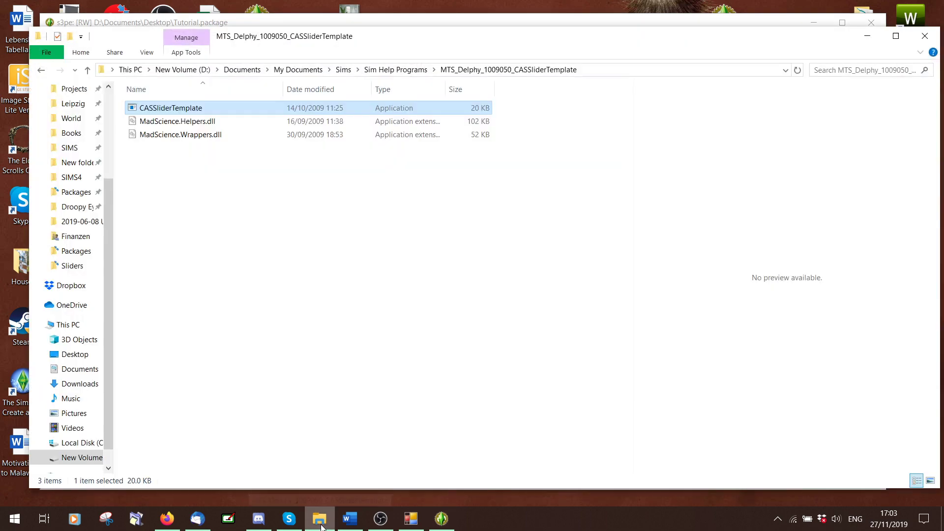
{"action": "left_click", "coordinate": [43, 72]}
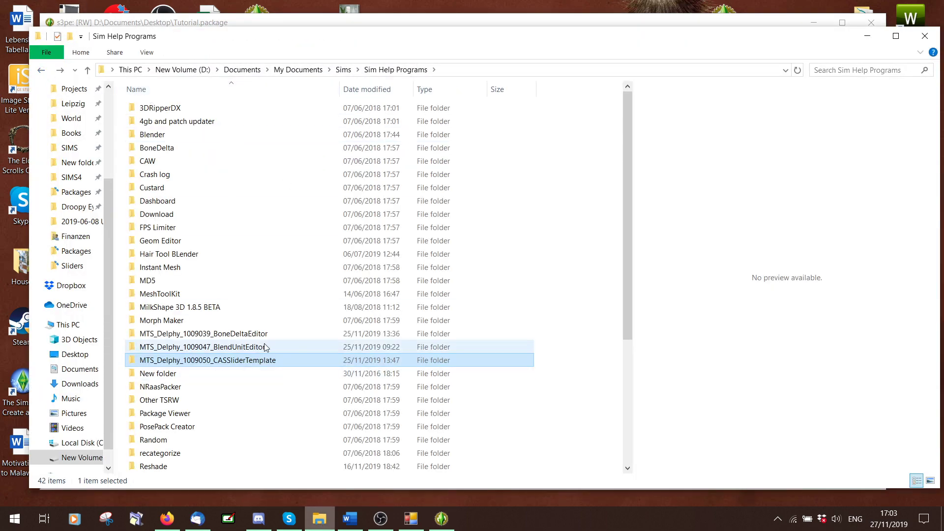
{"action": "double_click", "coordinate": [230, 334]}
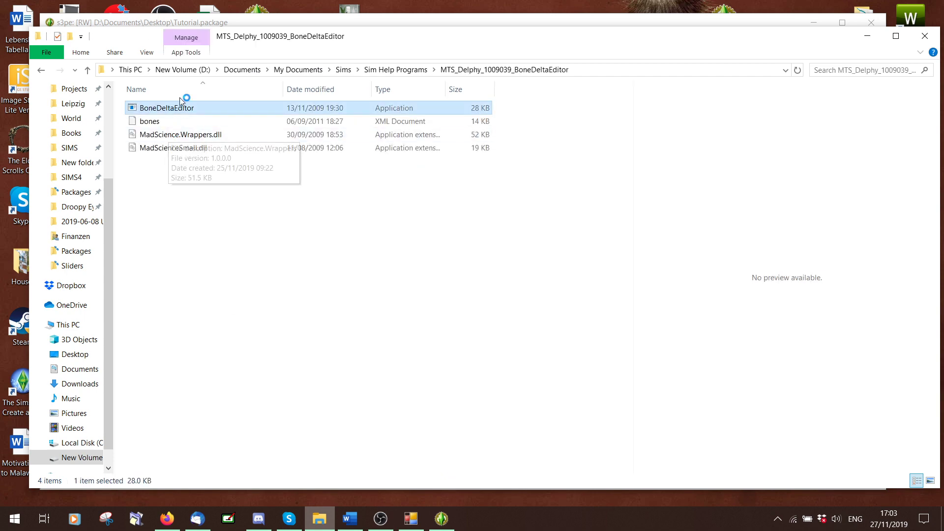
{"action": "double_click", "coordinate": [178, 108]}
{"action": "left_click", "coordinate": [84, 90]}
- Open the exported S3_0355E0A6 bonedelta file and inspect its b__Head__ entry, scale -2
{"action": "left_click", "coordinate": [84, 116]}
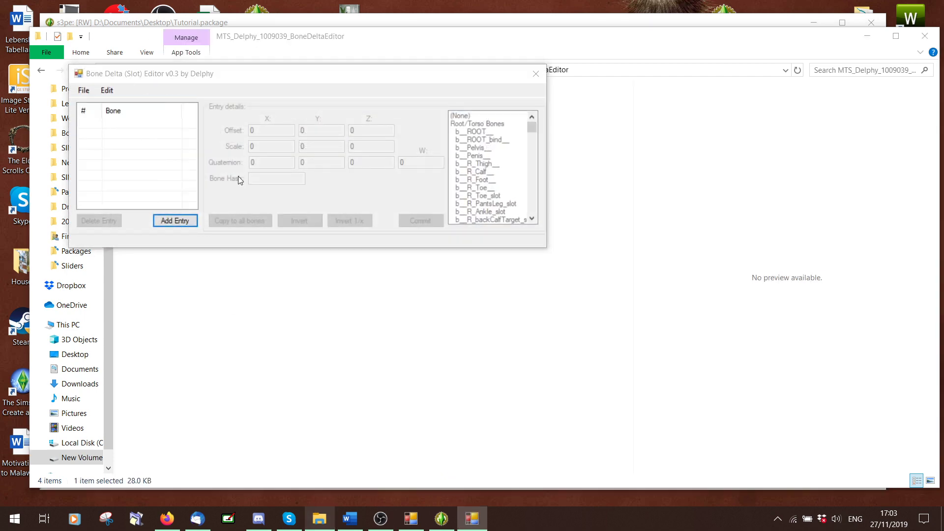
{"action": "double_click", "coordinate": [231, 283]}
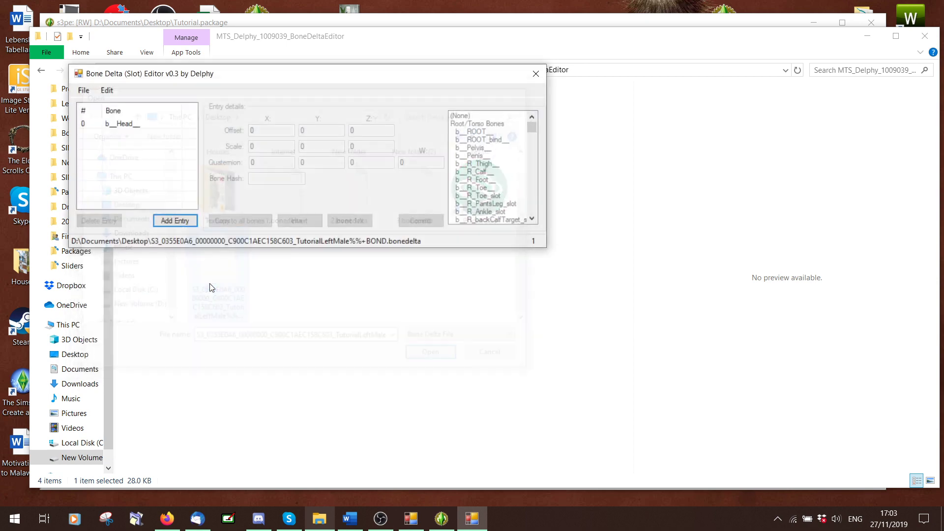
{"action": "left_click_drag", "start_coordinate": [208, 248], "coordinate": [209, 387]}
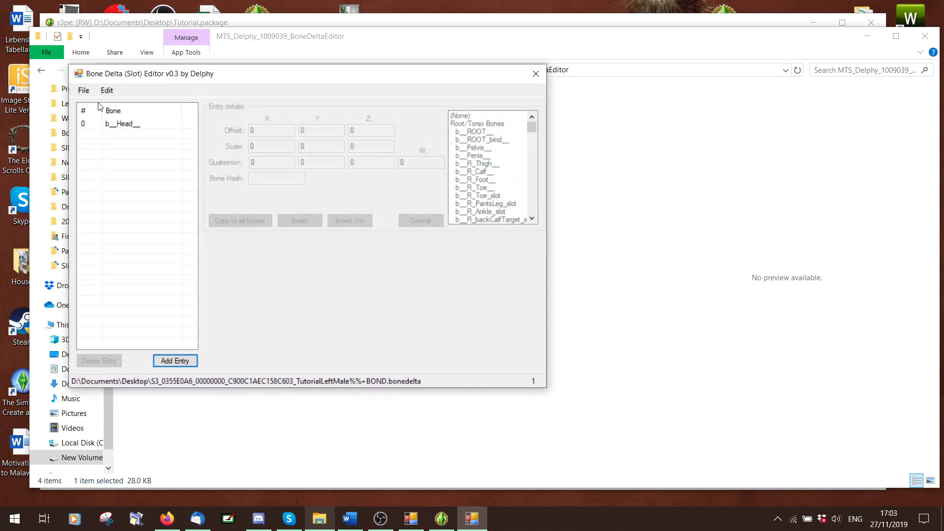
{"action": "left_click", "coordinate": [125, 124]}
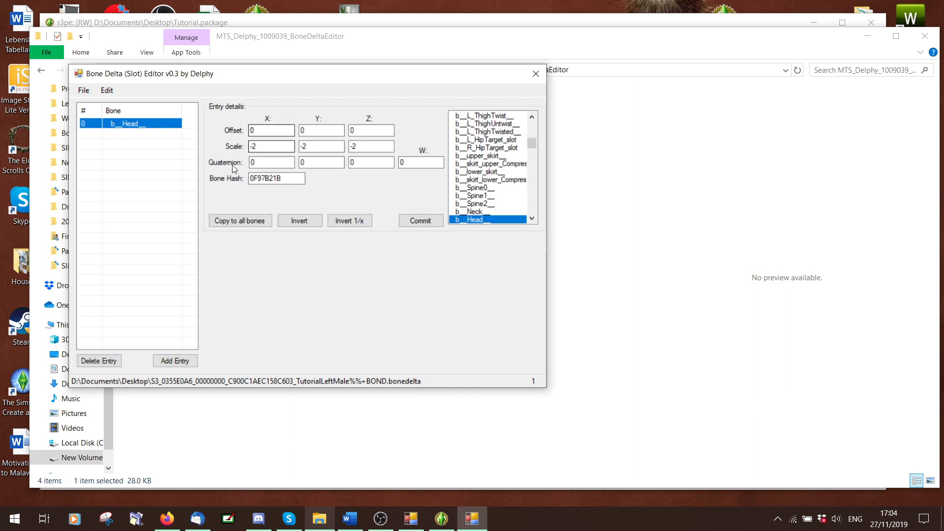
{"action": "left_click", "coordinate": [357, 145]}
- Reassign the entry's bone from b__Head__ to b__Pelvis__
{"action": "left_click_drag", "start_coordinate": [530, 143], "coordinate": [532, 126]}
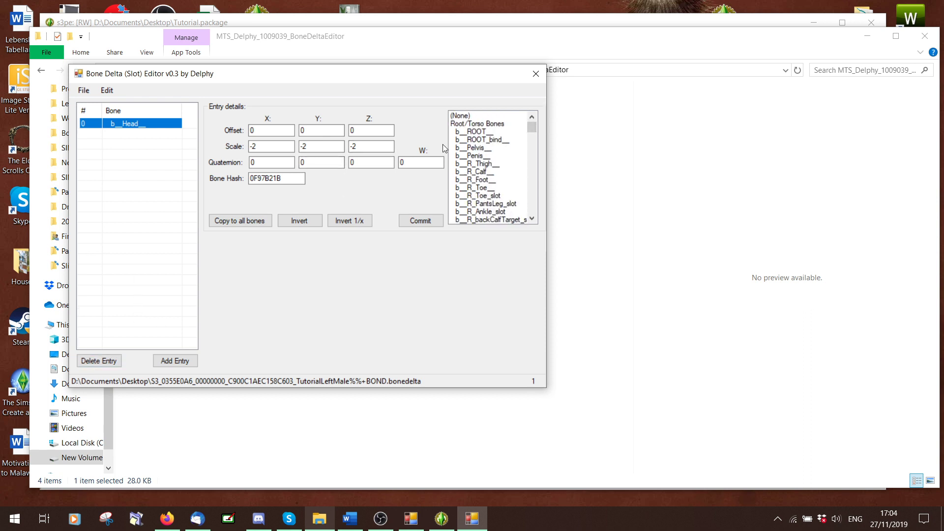
{"action": "left_click", "coordinate": [484, 171]}
{"action": "left_click", "coordinate": [487, 195]}
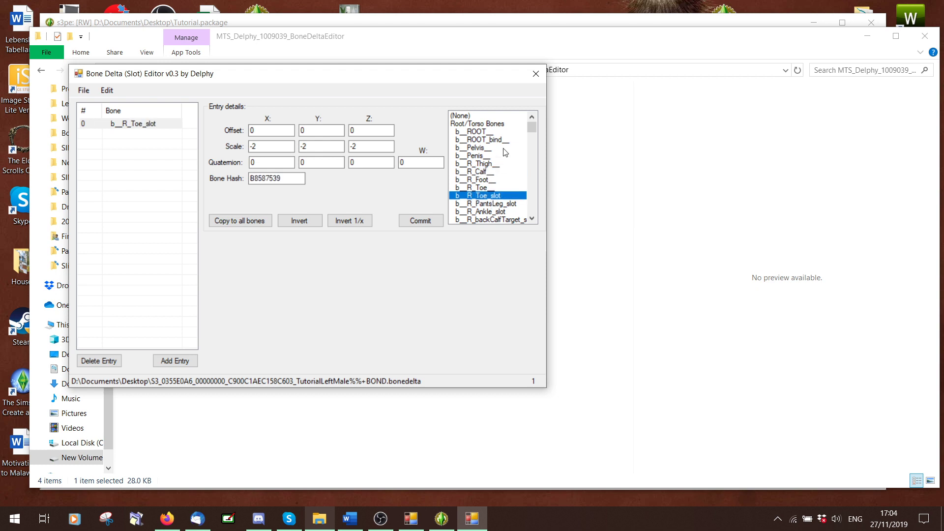
{"action": "left_click", "coordinate": [476, 147]}
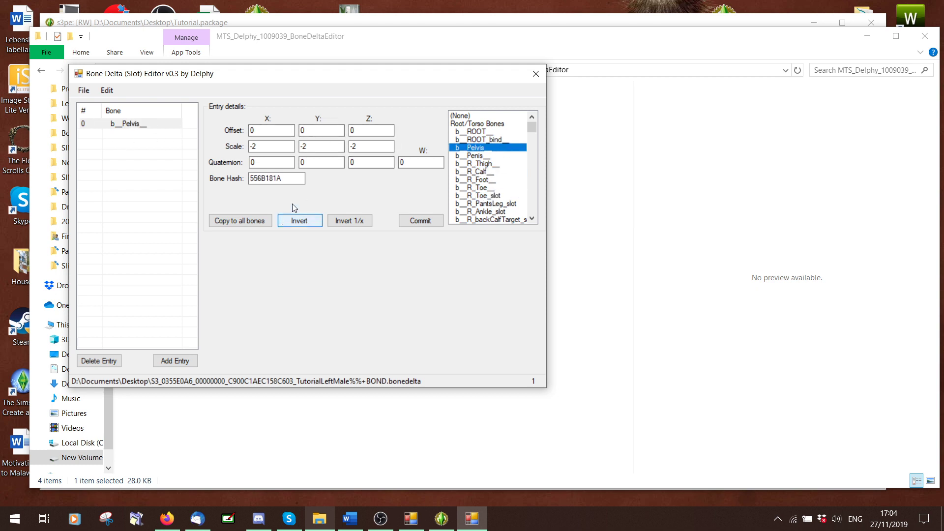
{"action": "left_click", "coordinate": [421, 221]}
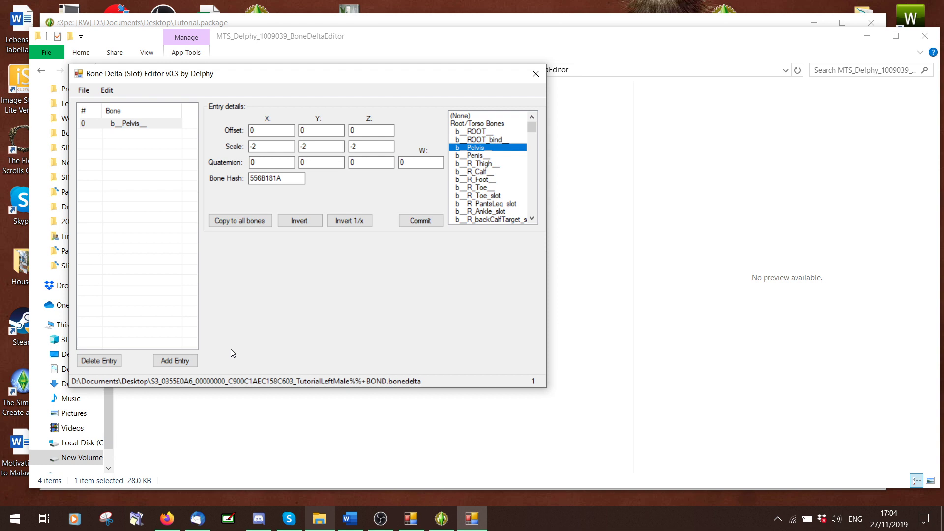
- Add a second bone entry set to b__R_Foot__ (hash 37BB051C) and move the editor aside
{"action": "left_click", "coordinate": [182, 368]}
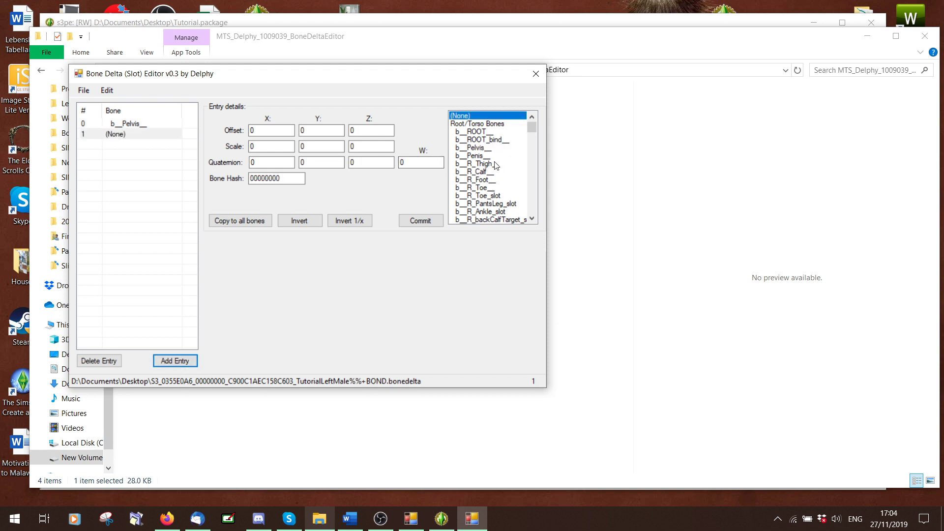
{"action": "left_click", "coordinate": [933, 453]}
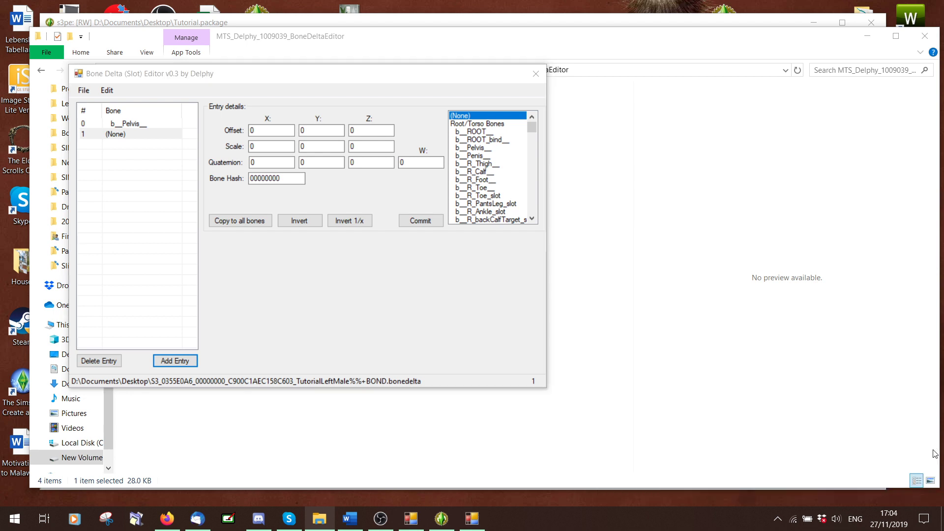
{"action": "left_click", "coordinate": [484, 180]}
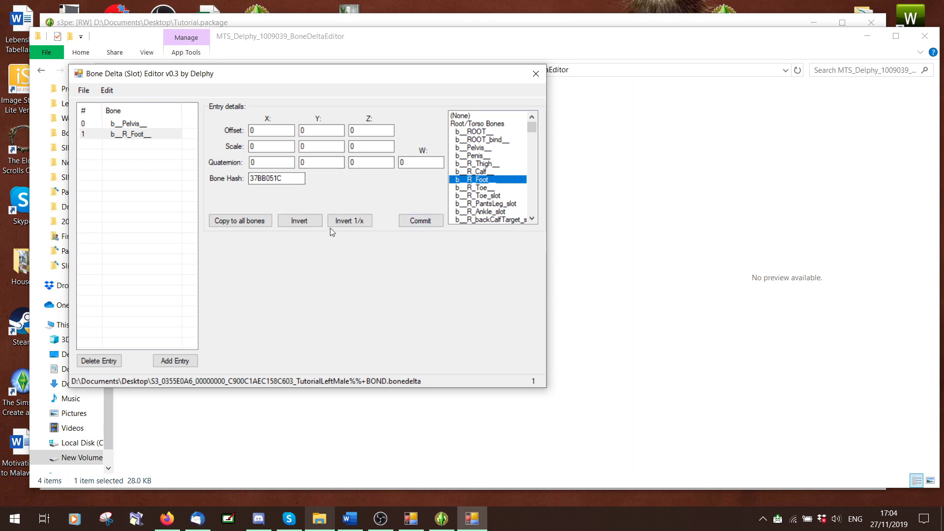
{"action": "left_click_drag", "start_coordinate": [276, 74], "coordinate": [523, 95]}
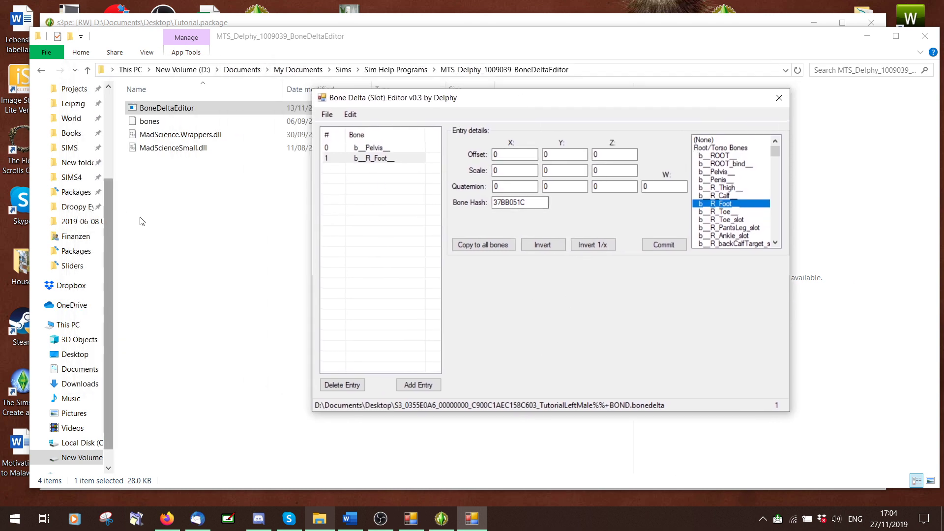
- Open the Blender folder inside Sim Help Programs in the existing folder window
{"action": "left_click", "coordinate": [246, 249]}
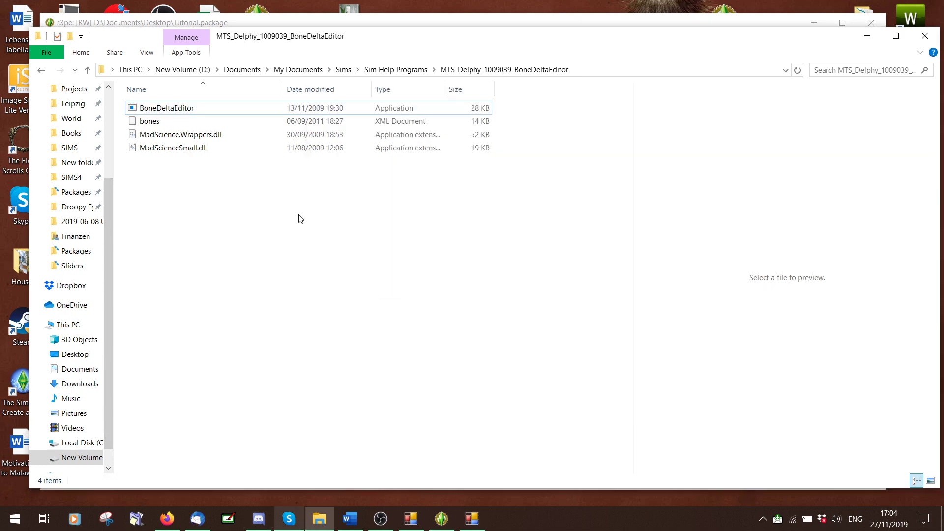
{"action": "left_click", "coordinate": [373, 70]}
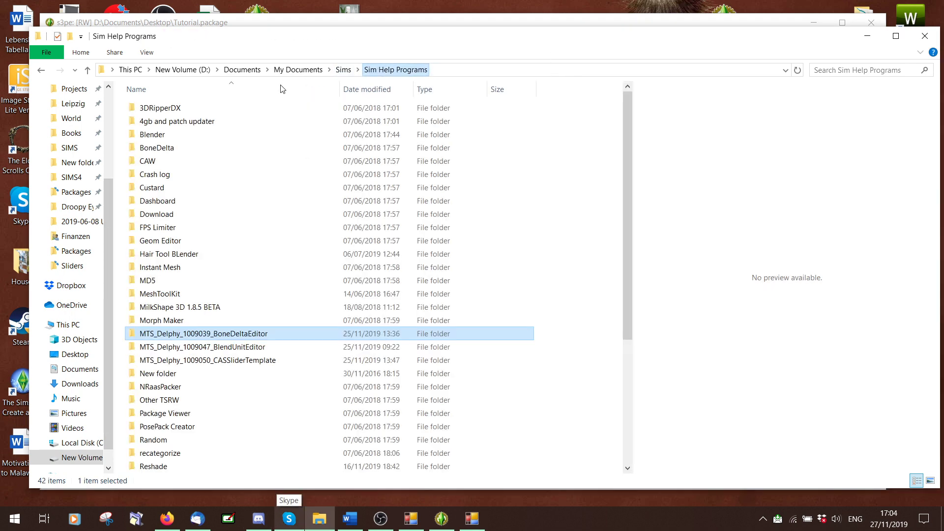
{"action": "double_click", "coordinate": [184, 135]}
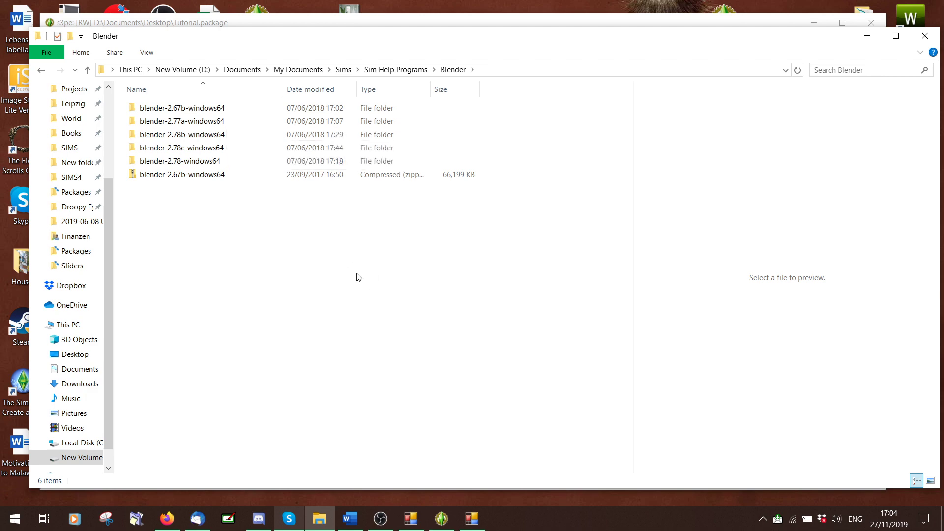
- In a new Explorer window, reach the user's folder on Local Disk (C:) with hidden items shown
{"action": "key", "text": "super+e"}
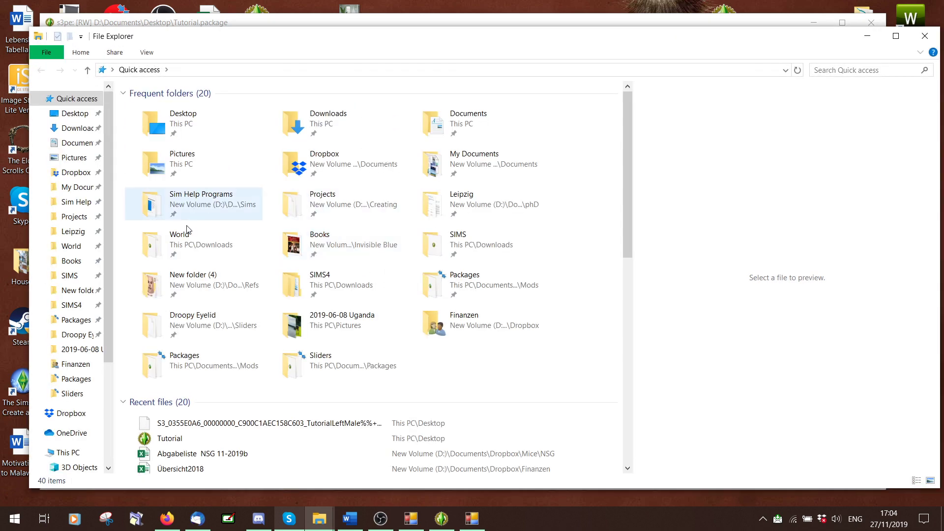
{"action": "scroll", "coordinate": [80, 349], "scroll_direction": "down", "scroll_amount": 4}
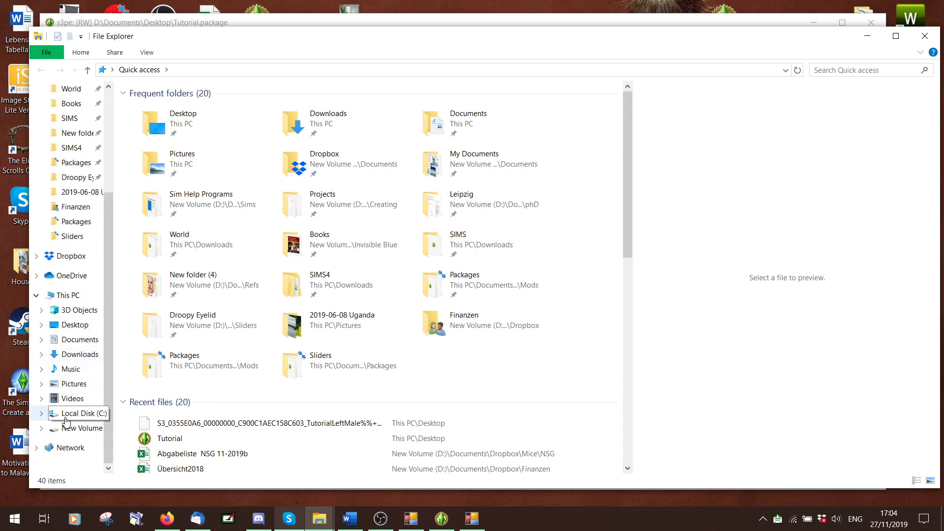
{"action": "left_click", "coordinate": [74, 434]}
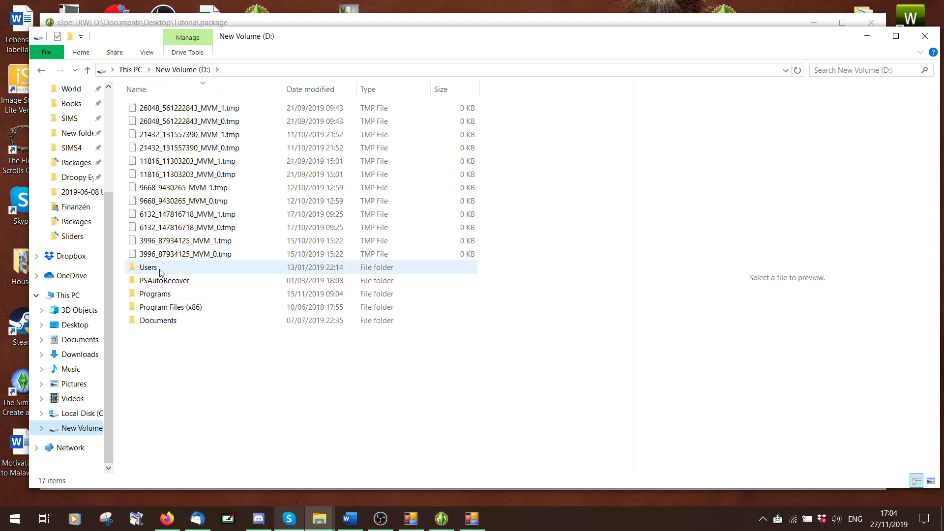
{"action": "left_click", "coordinate": [93, 414]}
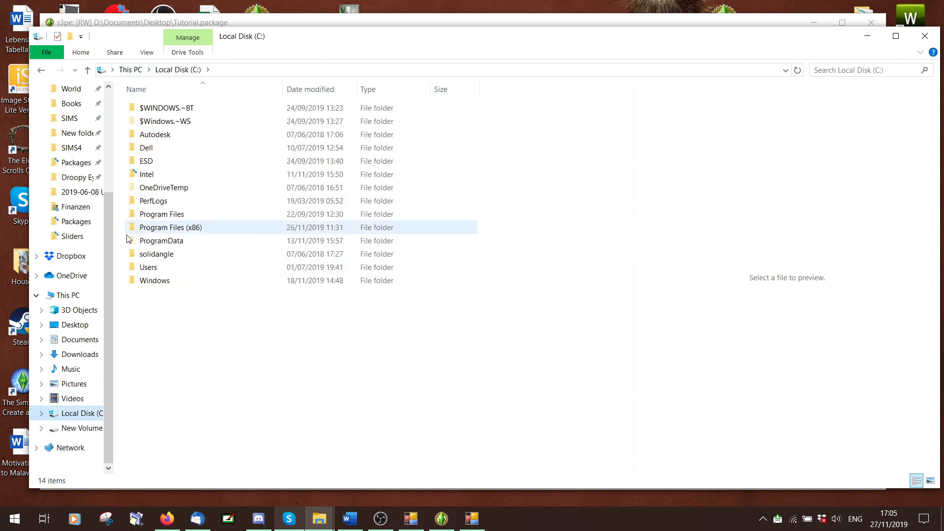
{"action": "double_click", "coordinate": [148, 268]}
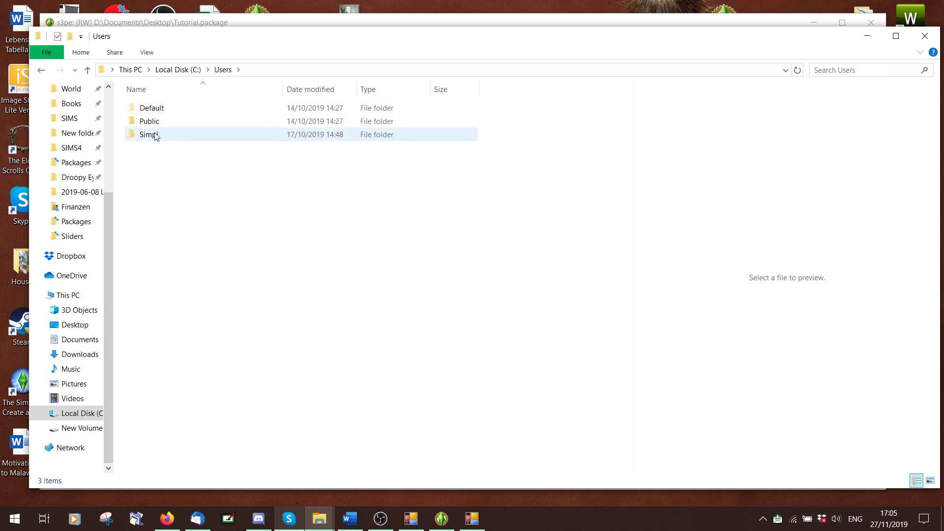
{"action": "double_click", "coordinate": [147, 135]}
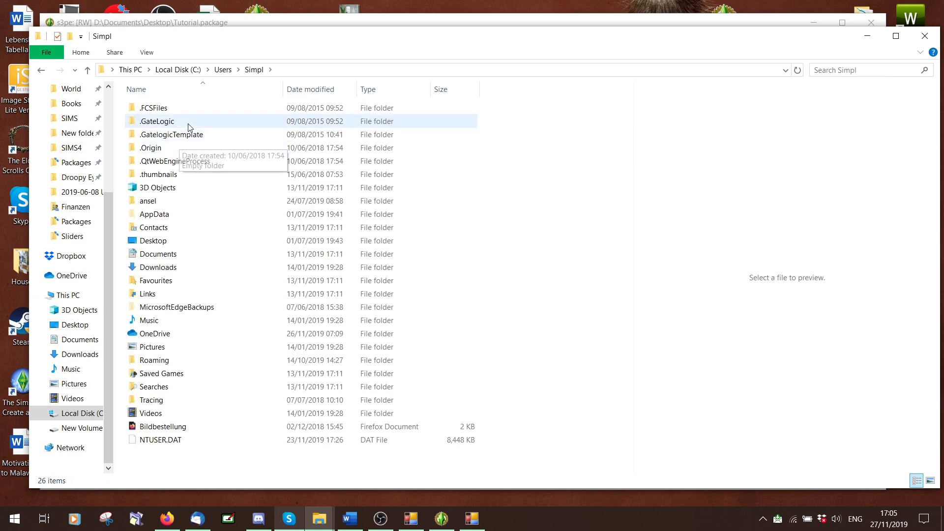
{"action": "left_click", "coordinate": [140, 52]}
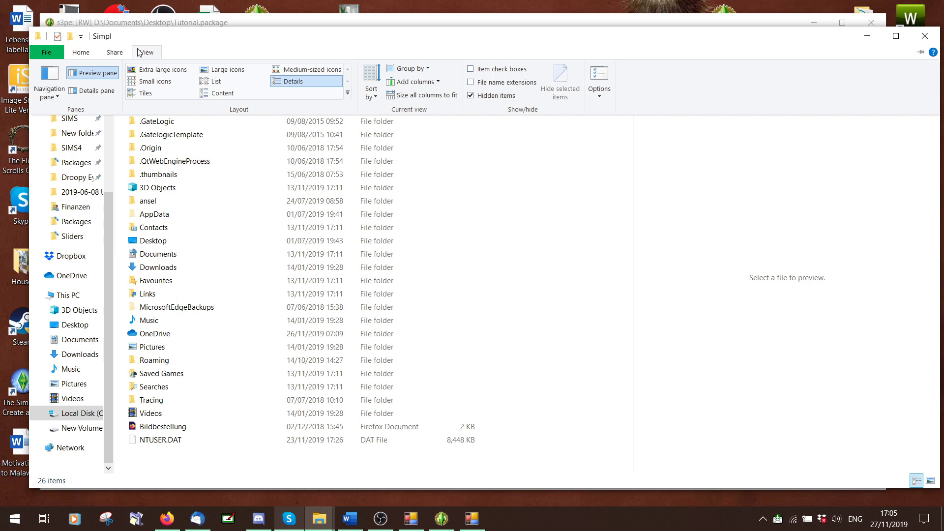
{"action": "left_click", "coordinate": [470, 98]}
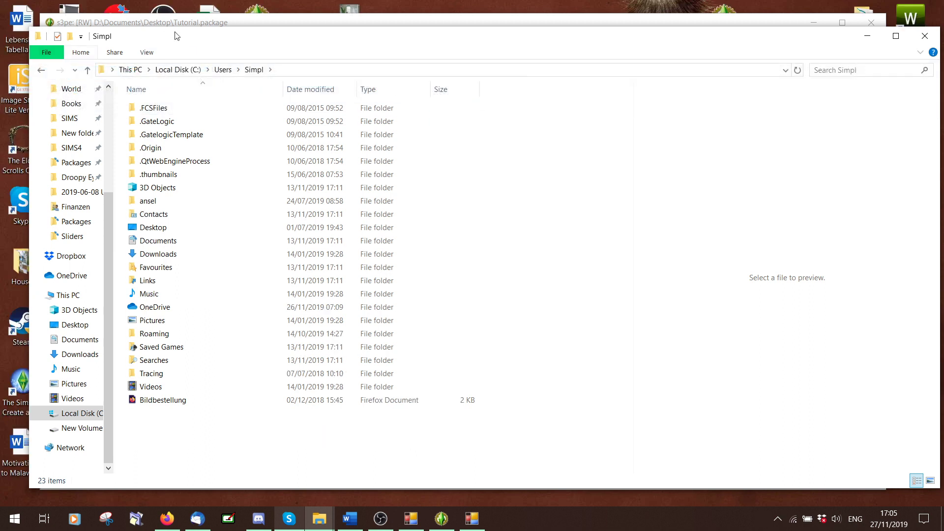
{"action": "left_click", "coordinate": [146, 52]}
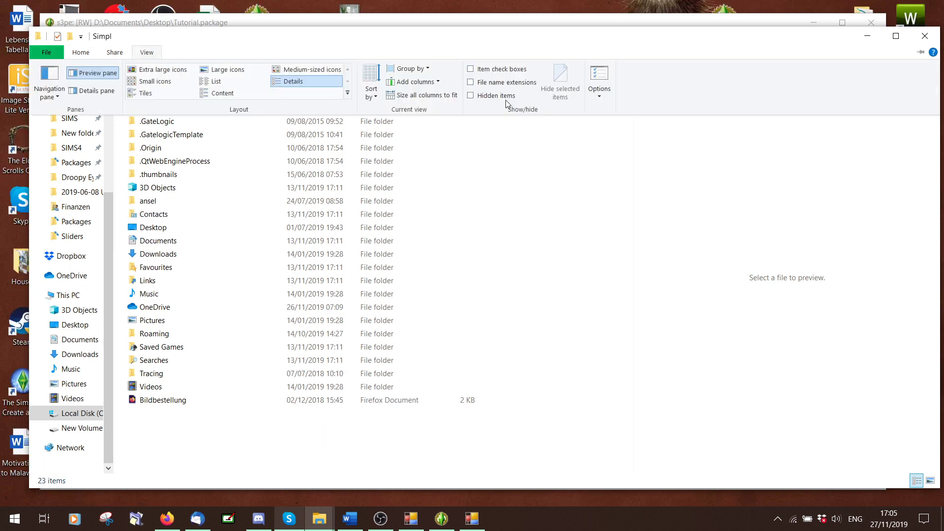
{"action": "left_click", "coordinate": [470, 96]}
- Delete the 2.67 folder from AppData\Roaming\Blender Foundation\Blender
{"action": "double_click", "coordinate": [162, 215]}
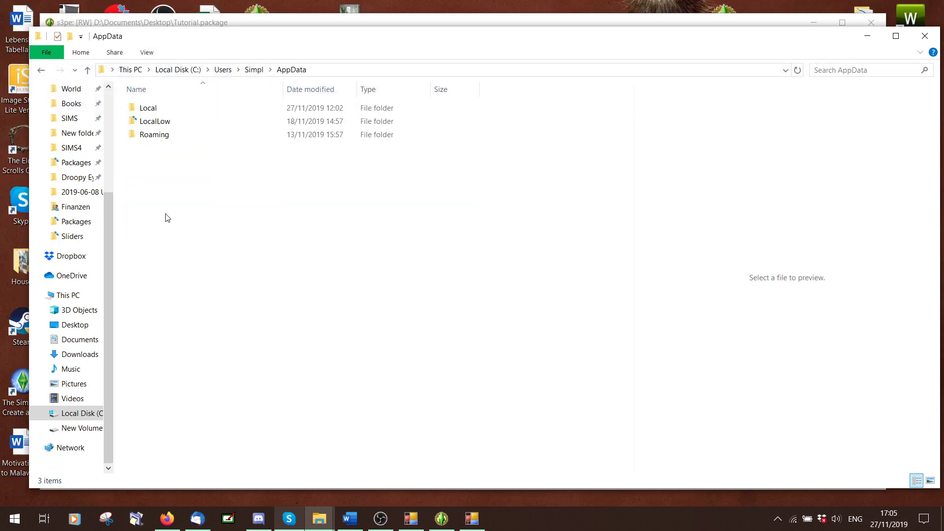
{"action": "double_click", "coordinate": [152, 137]}
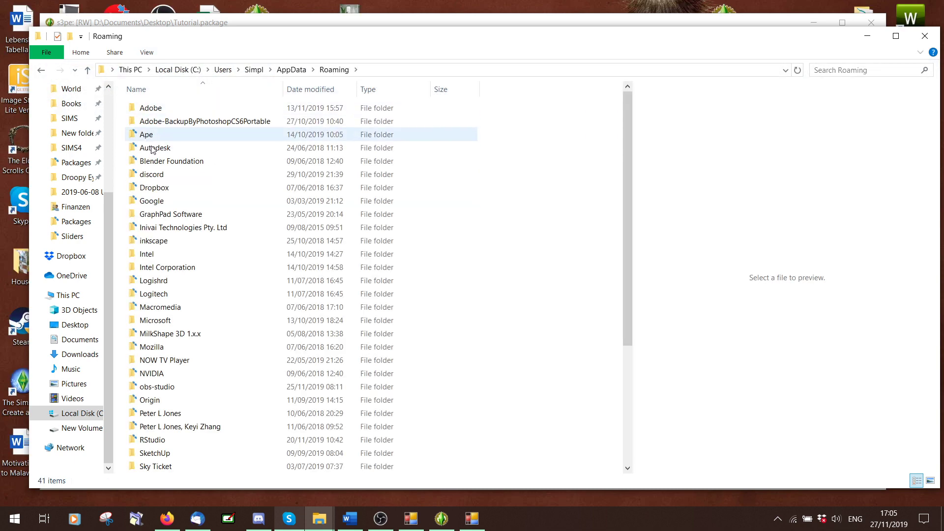
{"action": "double_click", "coordinate": [153, 161]}
{"action": "double_click", "coordinate": [147, 110]}
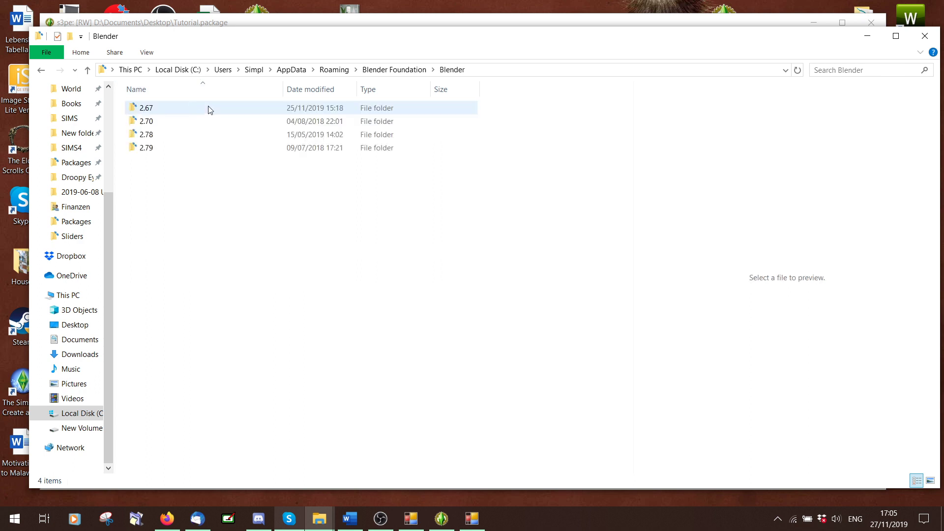
{"action": "left_click", "coordinate": [147, 112]}
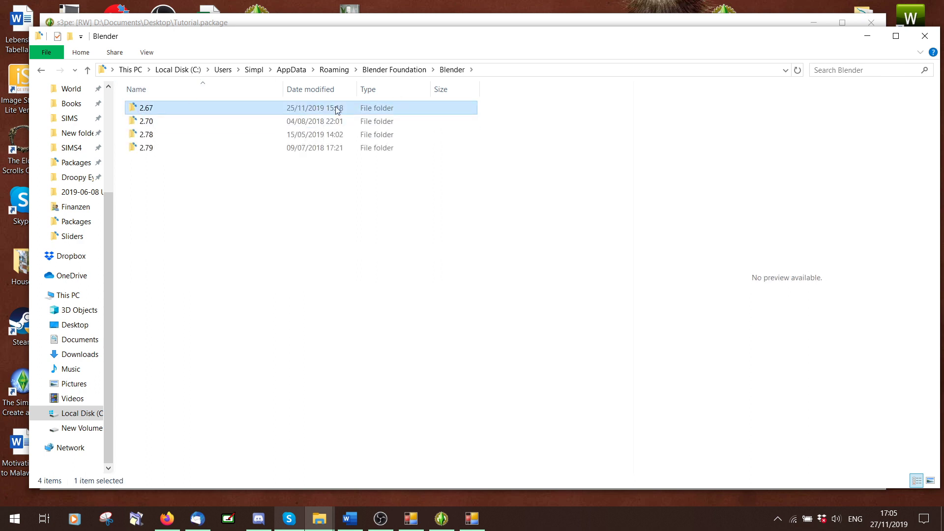
{"action": "key", "text": "Delete"}
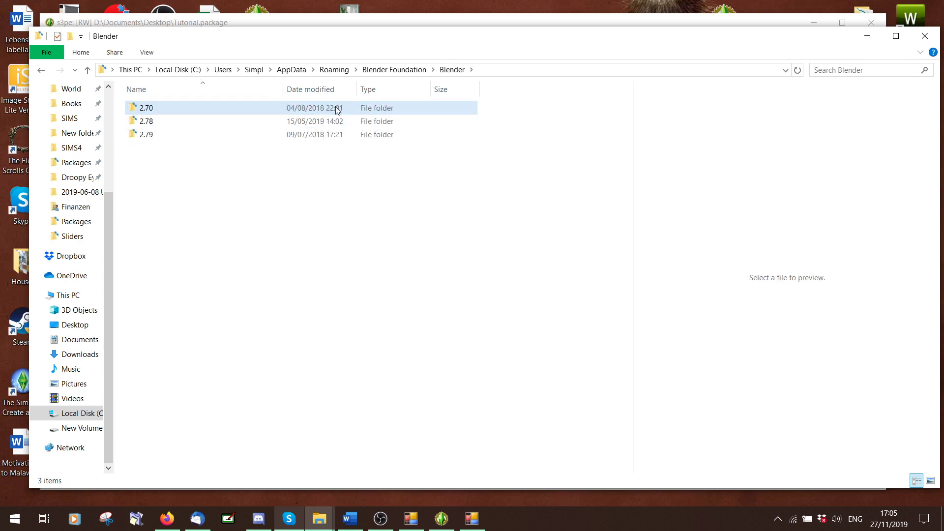
- Launch blender.exe from the blender-2.67b-windows64 folder
{"action": "left_click", "coordinate": [868, 39]}
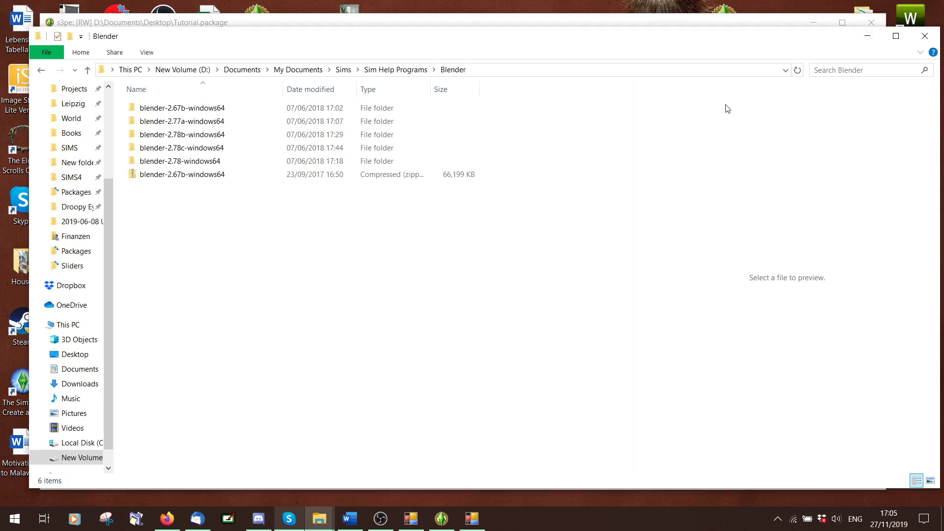
{"action": "double_click", "coordinate": [288, 108]}
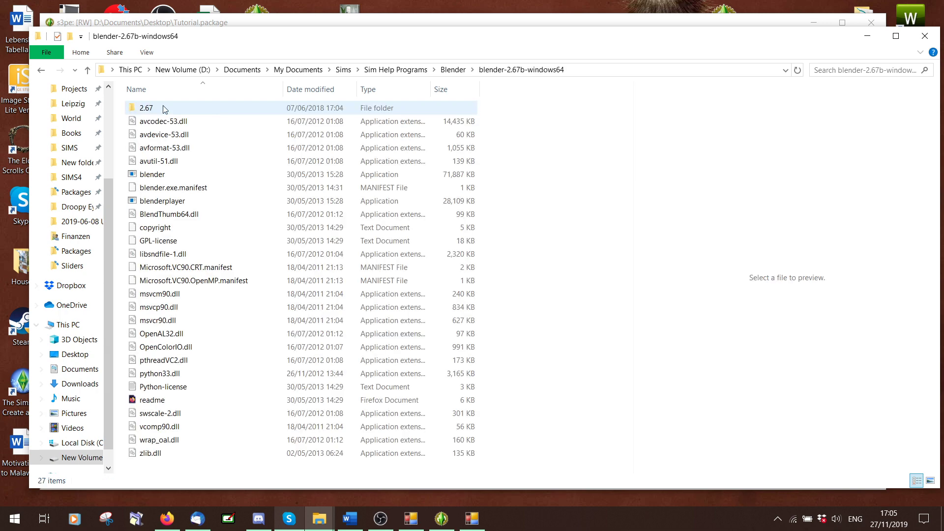
{"action": "left_click_drag", "start_coordinate": [275, 38], "coordinate": [262, 37]}
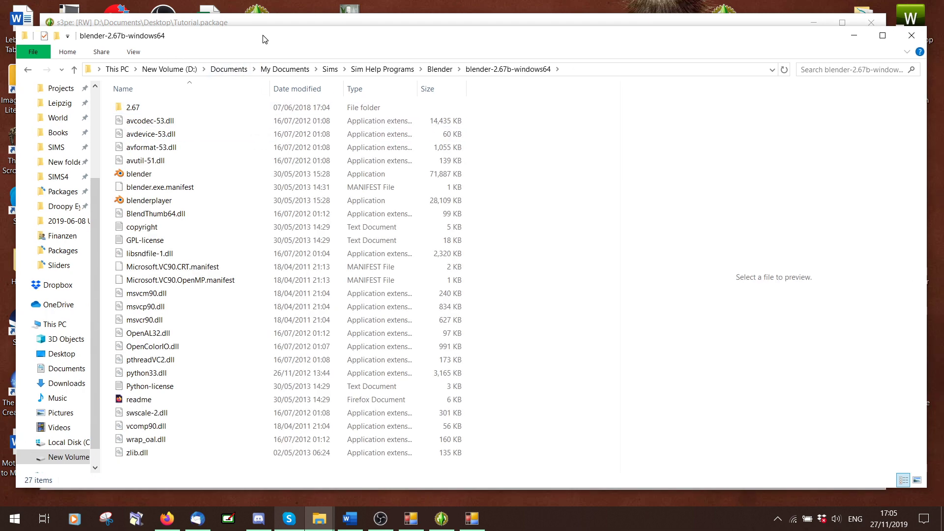
{"action": "double_click", "coordinate": [122, 178]}
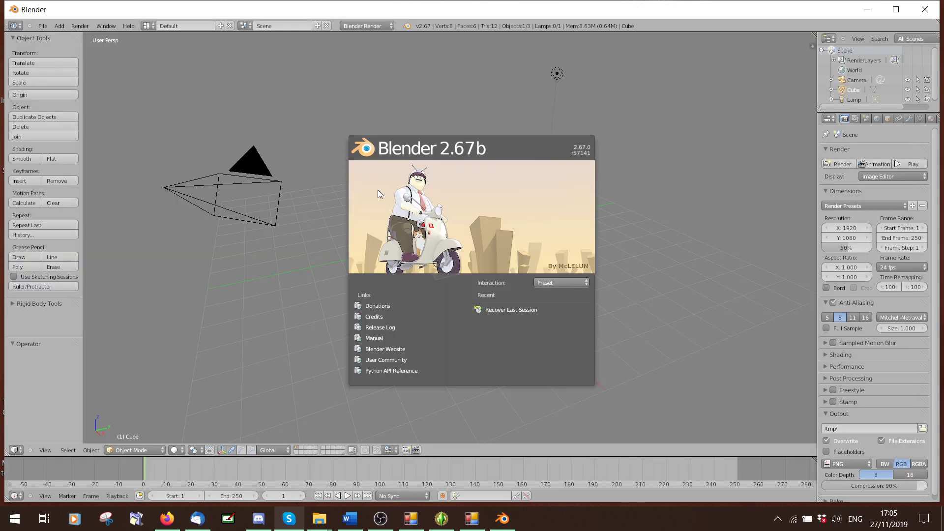
- Dismiss the splash screen, orbit around the default cube, and close Blender
{"action": "left_click", "coordinate": [682, 152]}
{"action": "scroll", "coordinate": [683, 152], "scroll_direction": "down", "scroll_amount": 3}
{"action": "scroll", "coordinate": [682, 152], "scroll_direction": "up", "scroll_amount": 9}
{"action": "scroll", "coordinate": [682, 152], "scroll_direction": "down", "scroll_amount": 3}
{"action": "middle_click_drag", "start_coordinate": [414, 231], "coordinate": [329, 233]}
{"action": "middle_click_drag", "start_coordinate": [444, 213], "coordinate": [401, 210]}
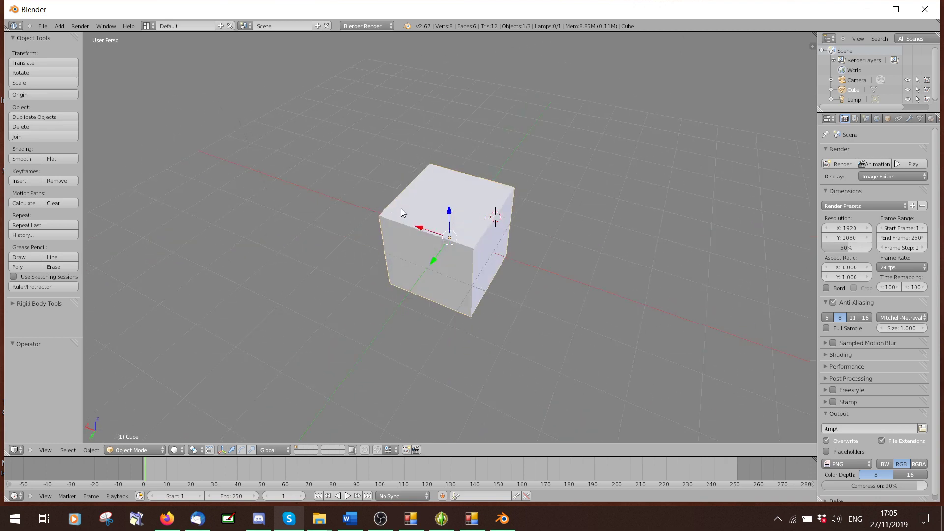
{"action": "left_click", "coordinate": [106, 26]}
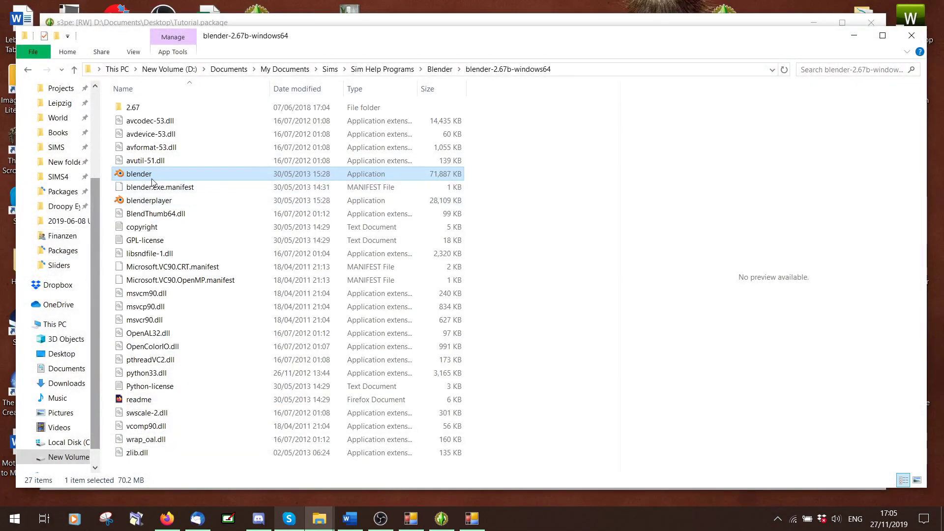
- Relaunch blender.exe with Integrated graphics and dismiss the splash screen
{"action": "right_click", "coordinate": [151, 176]}
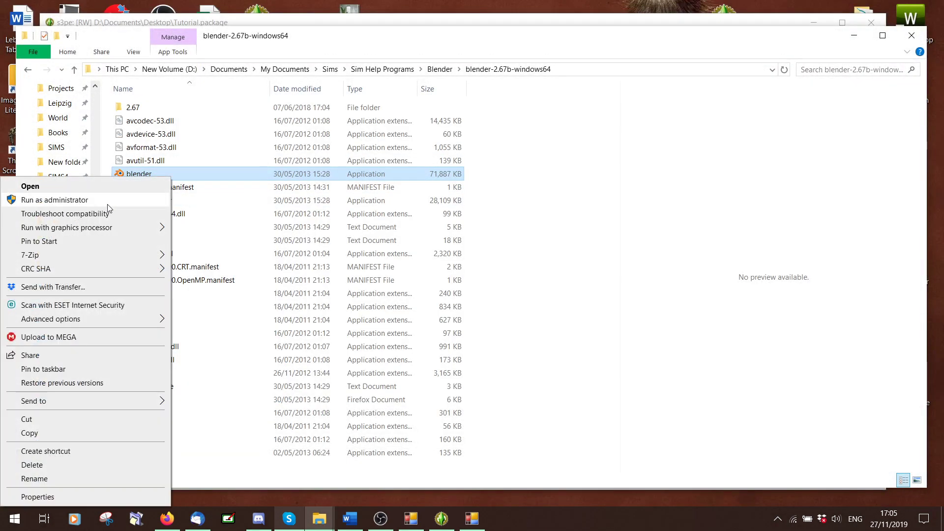
{"action": "mouse_move", "coordinate": [130, 231]}
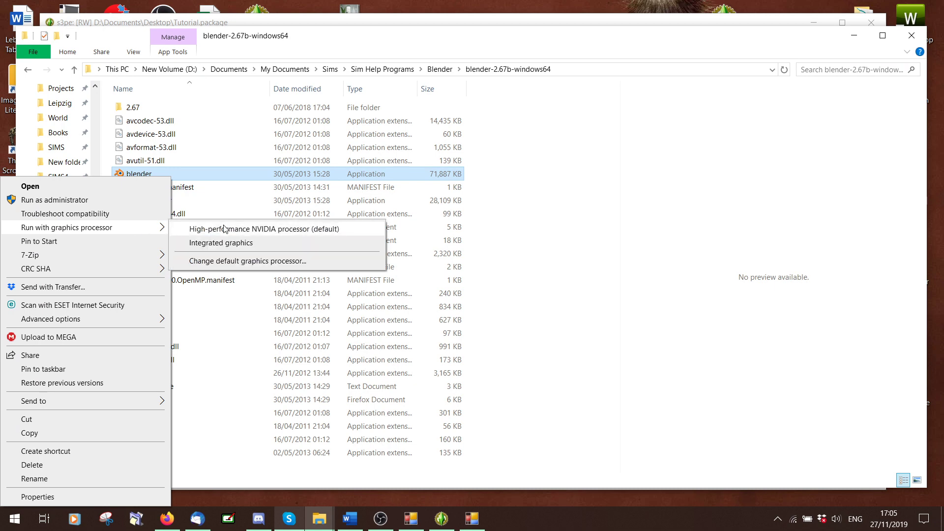
{"action": "left_click", "coordinate": [224, 243]}
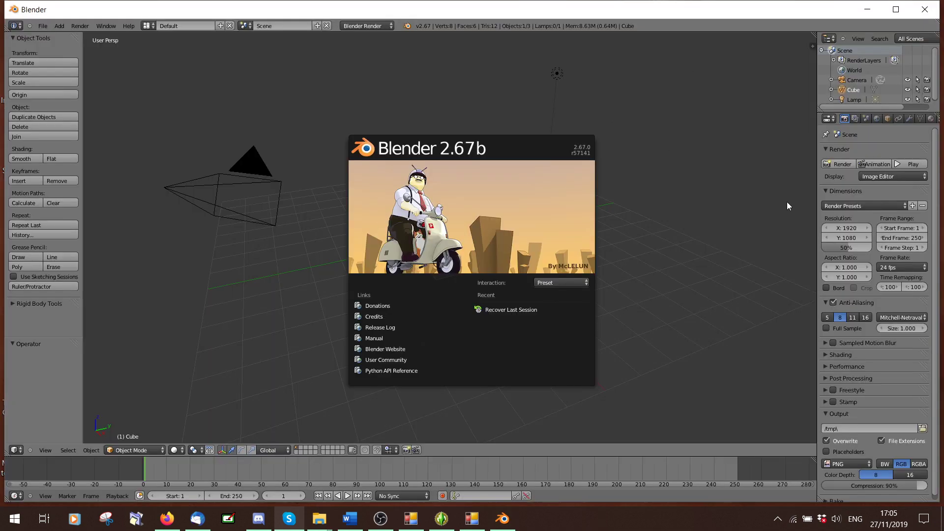
{"action": "left_click", "coordinate": [787, 205]}
- Open User Preferences at the Addons list and start Install from File
{"action": "left_click", "coordinate": [43, 25]}
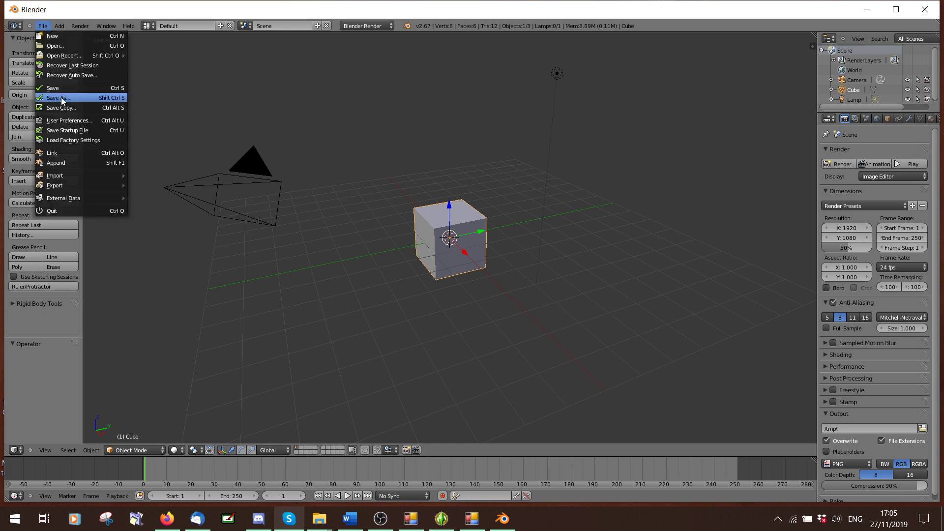
{"action": "left_click", "coordinate": [76, 120]}
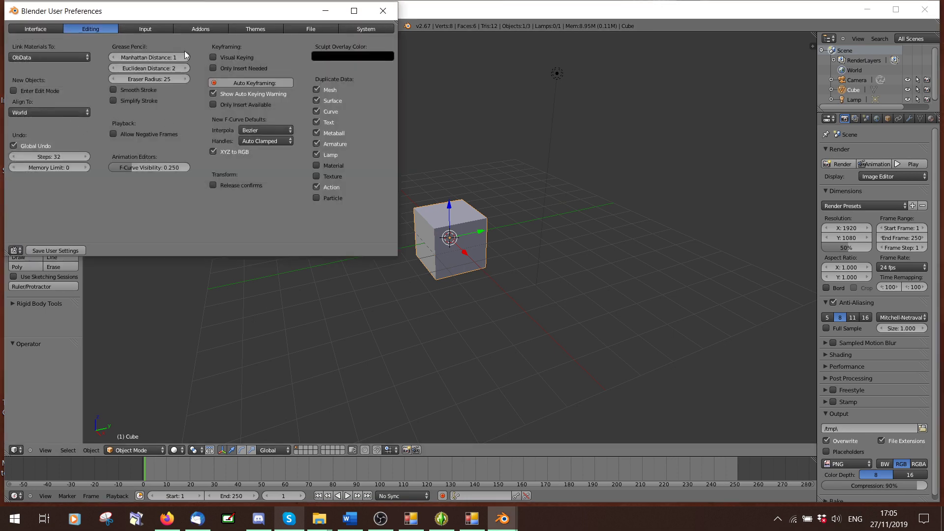
{"action": "left_click", "coordinate": [197, 28]}
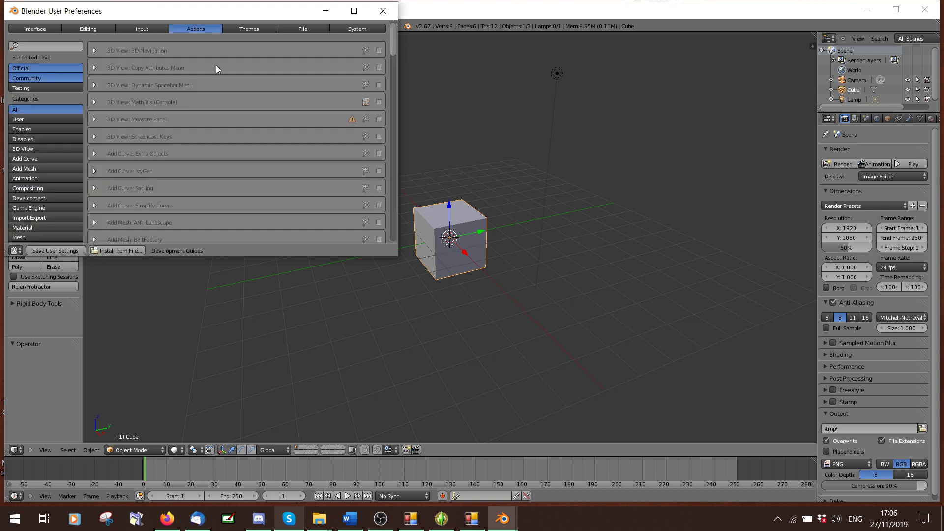
{"action": "left_click", "coordinate": [110, 250]}
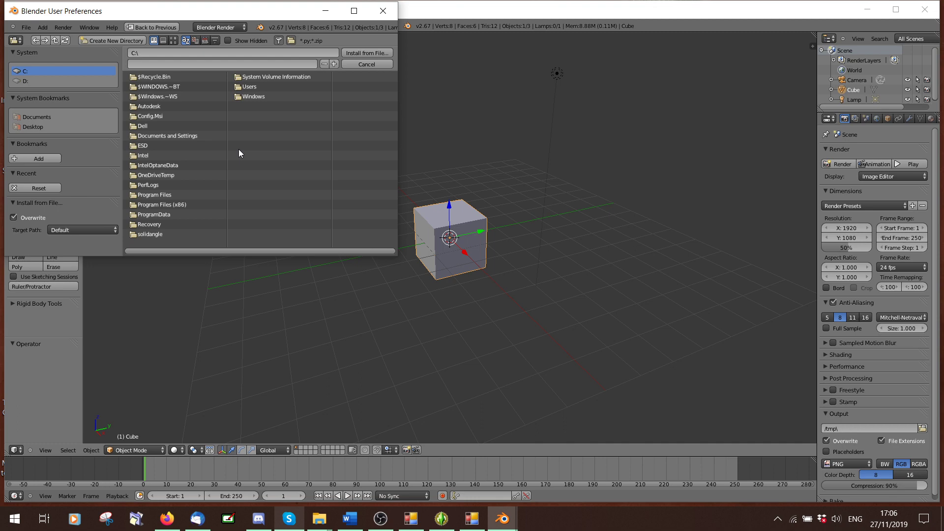
- Install io_s3py_animation-1.60.zip from Sims\Creating\Rigs, enable S3PY Animation Tools, close Preferences
{"action": "left_click", "coordinate": [24, 81]}
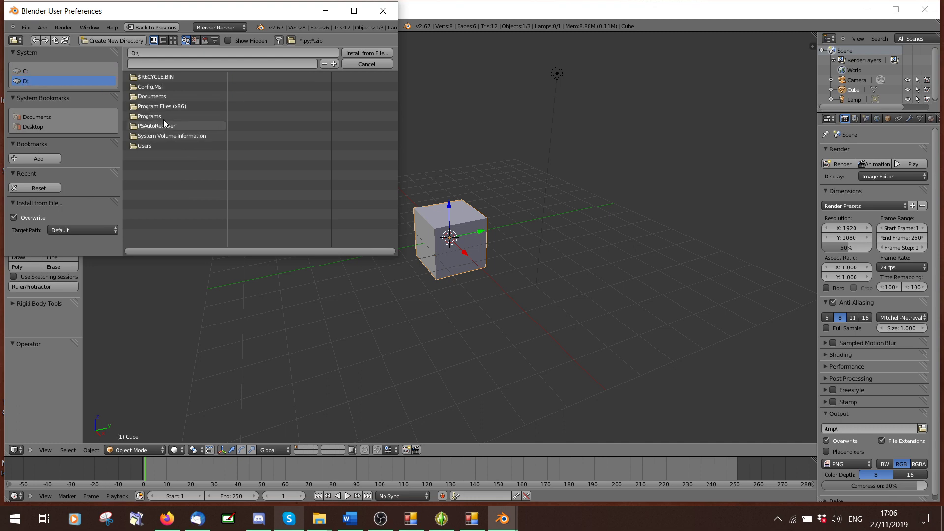
{"action": "left_click", "coordinate": [150, 96]}
{"action": "left_click", "coordinate": [139, 137]}
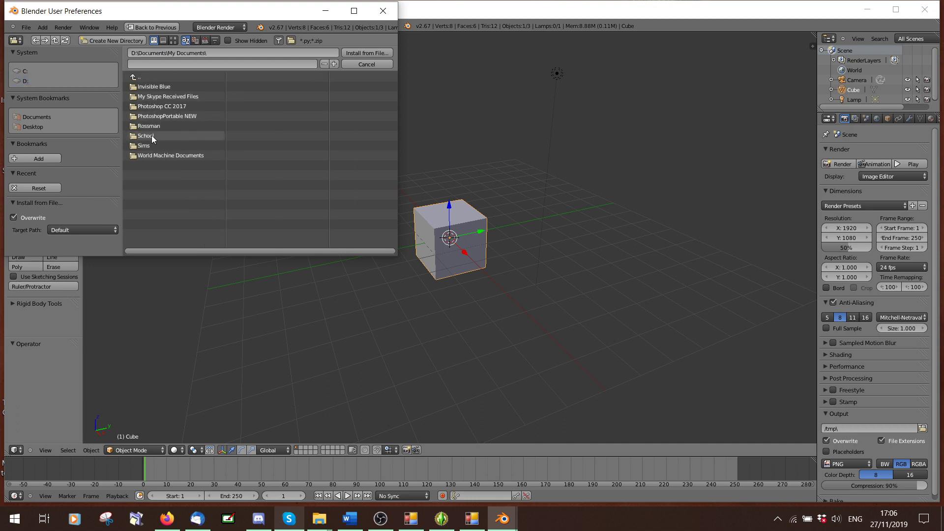
{"action": "left_click", "coordinate": [142, 146]}
{"action": "left_click", "coordinate": [138, 97]}
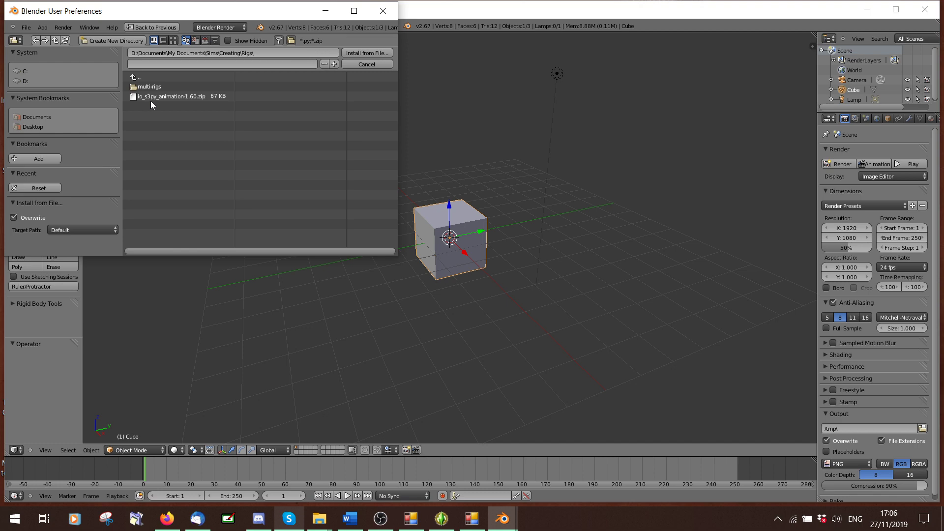
{"action": "double_click", "coordinate": [167, 99]}
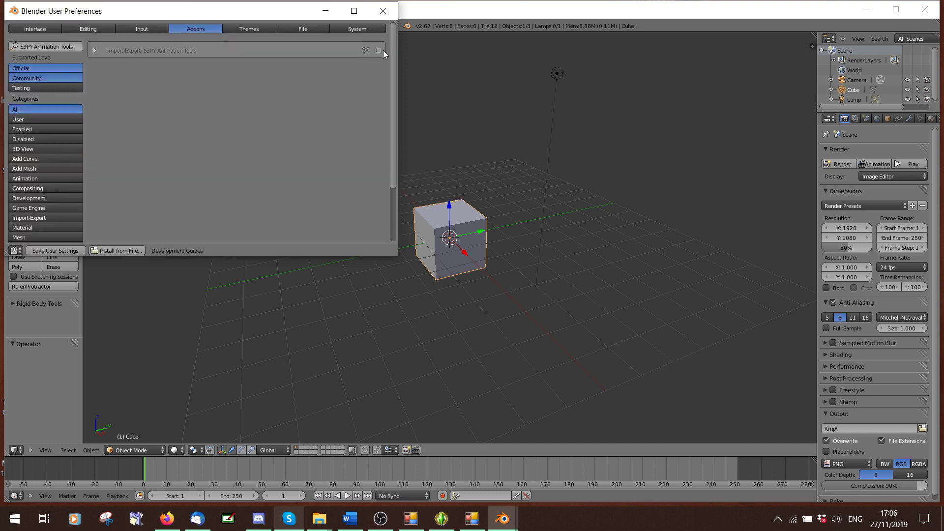
{"action": "left_click", "coordinate": [377, 52]}
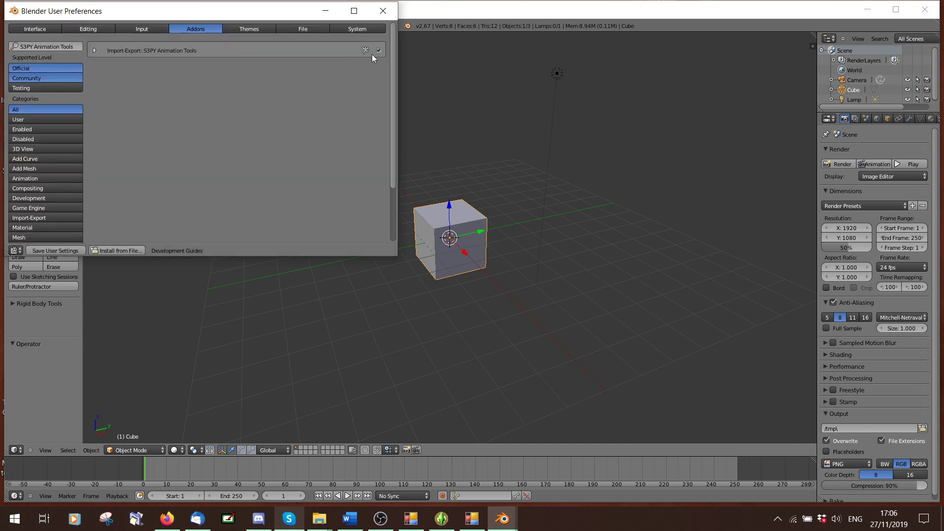
{"action": "left_click", "coordinate": [387, 19]}
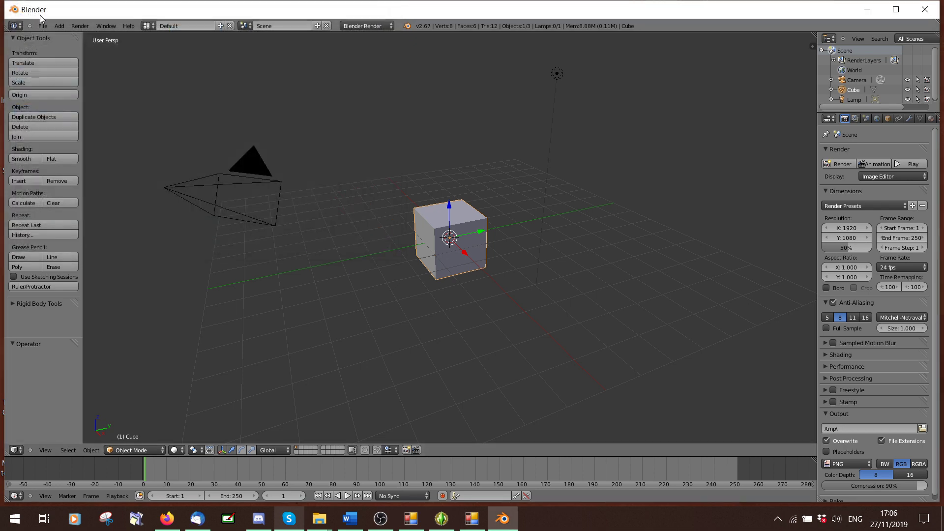
- Open afRig.blend from the recently used Rigs folder
{"action": "left_click", "coordinate": [42, 26]}
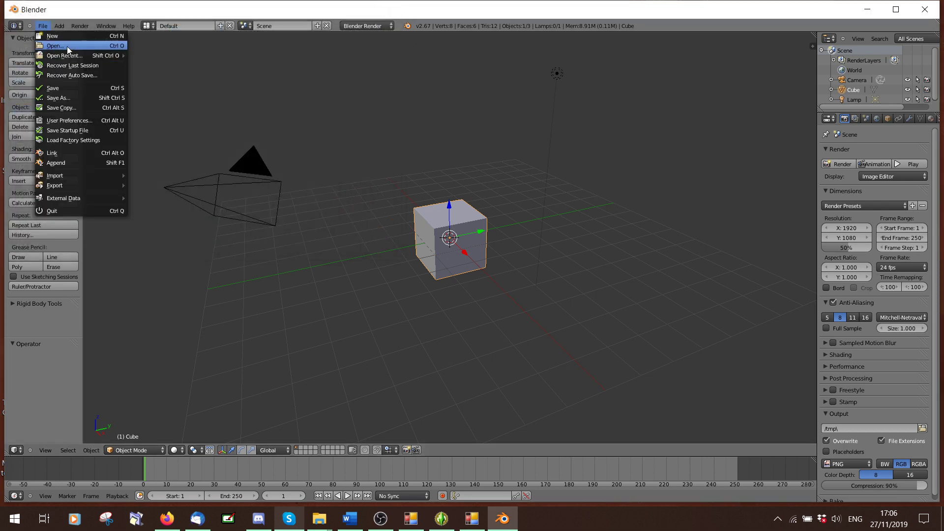
{"action": "left_click", "coordinate": [55, 46]}
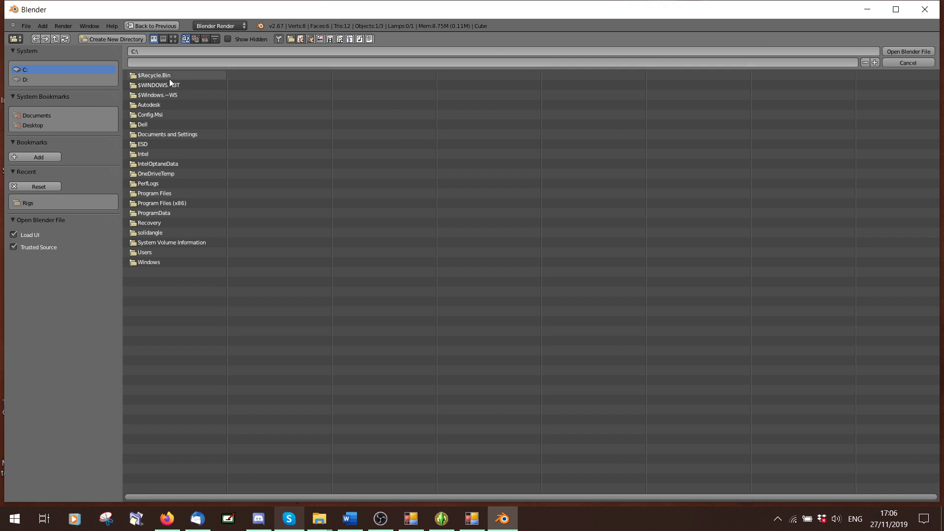
{"action": "left_click", "coordinate": [31, 206]}
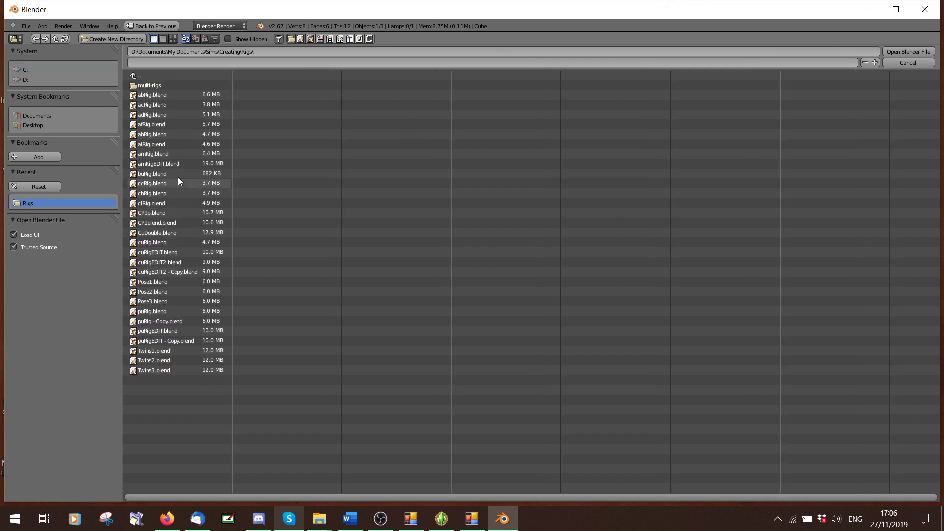
{"action": "double_click", "coordinate": [155, 123]}
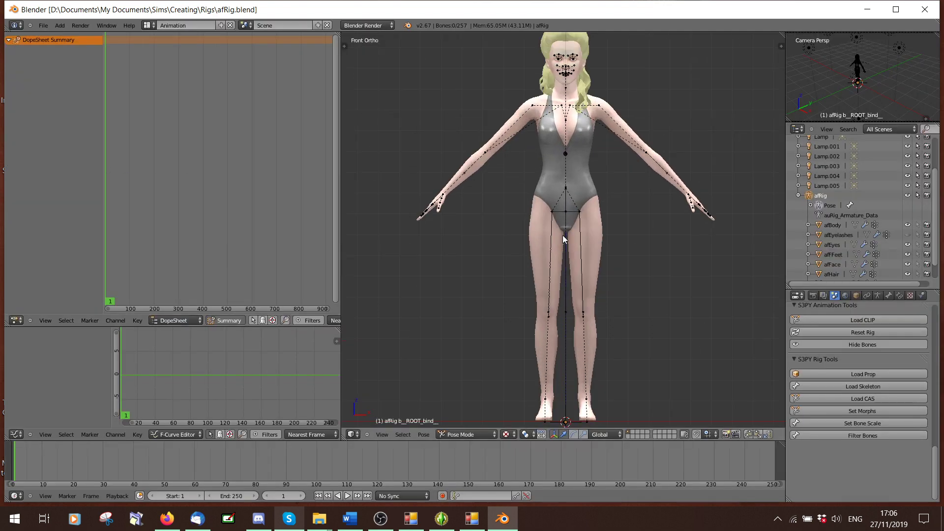
{"action": "scroll", "coordinate": [563, 235], "scroll_direction": "up", "scroll_amount": 6}
{"action": "scroll", "coordinate": [562, 235], "scroll_direction": "down", "scroll_amount": 3}
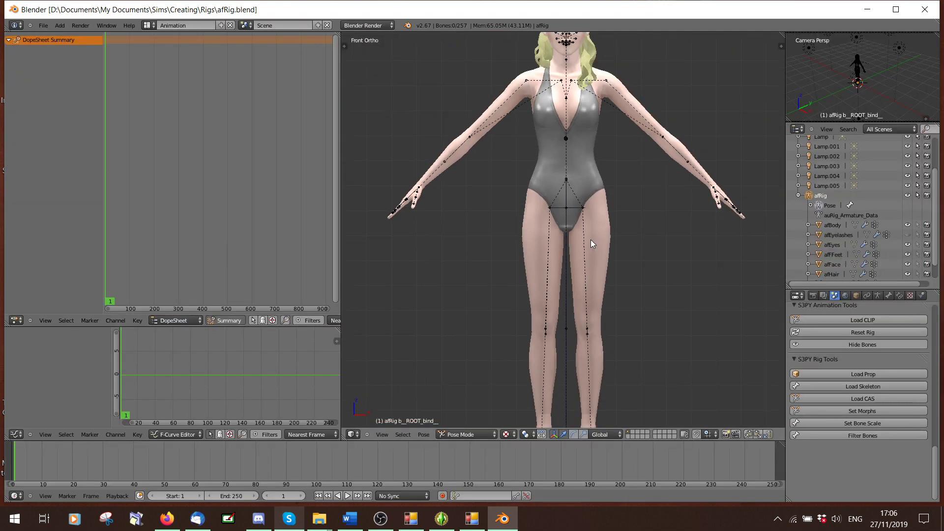
{"action": "scroll", "coordinate": [570, 212], "scroll_direction": "up", "scroll_amount": 6}
{"action": "scroll", "coordinate": [580, 203], "scroll_direction": "down", "scroll_amount": 2}
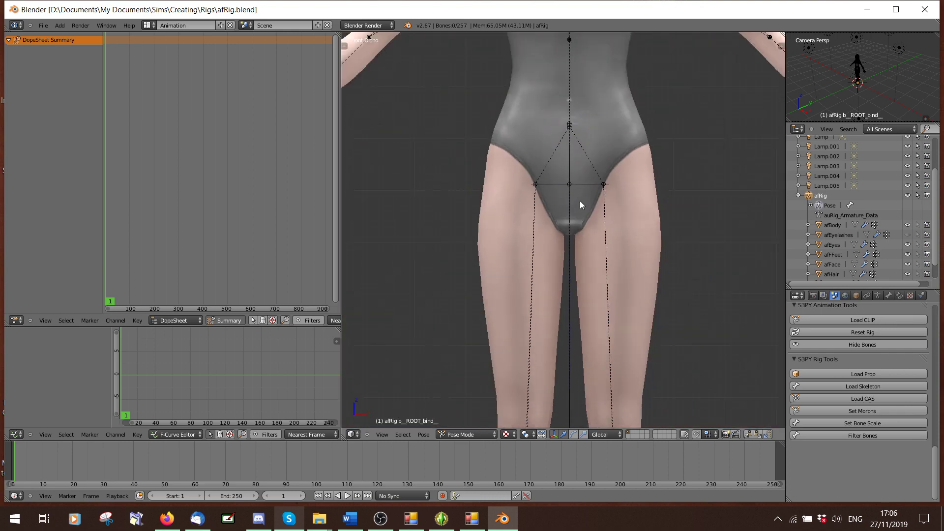
{"action": "scroll", "coordinate": [575, 187], "scroll_direction": "down", "scroll_amount": 4}
{"action": "scroll", "coordinate": [564, 354], "scroll_direction": "up", "scroll_amount": 6}
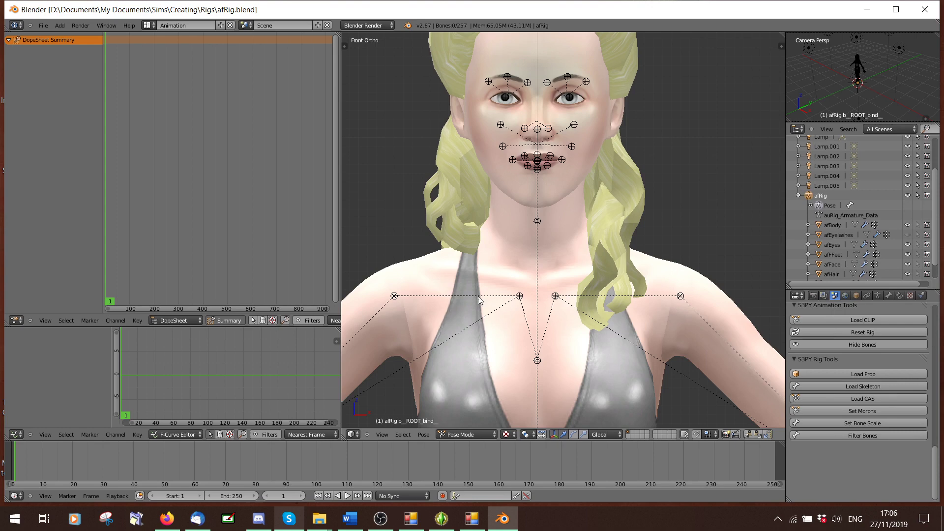
- Select the clavicle, upper-arm and shoulder-twist bones in turn, then deselect all
{"action": "right_click", "coordinate": [557, 297]}
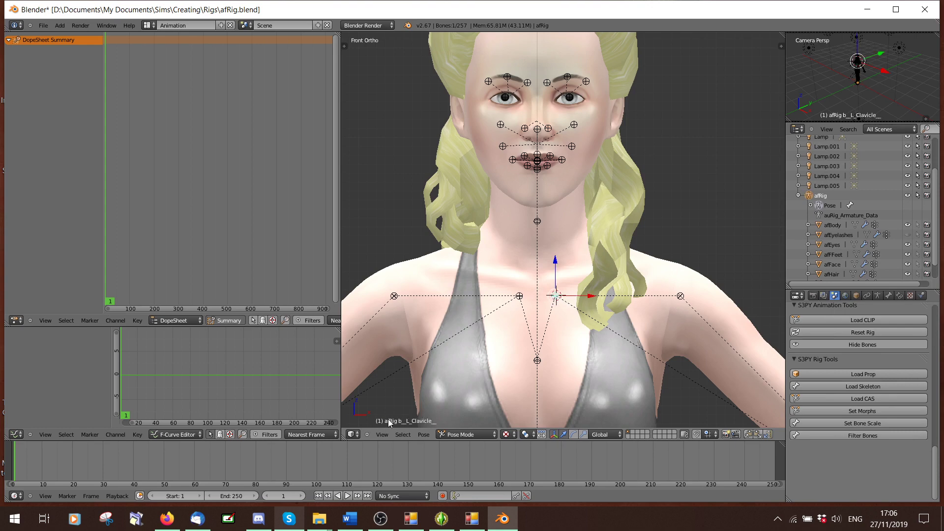
{"action": "left_click", "coordinate": [394, 293]}
{"action": "right_click", "coordinate": [395, 297]}
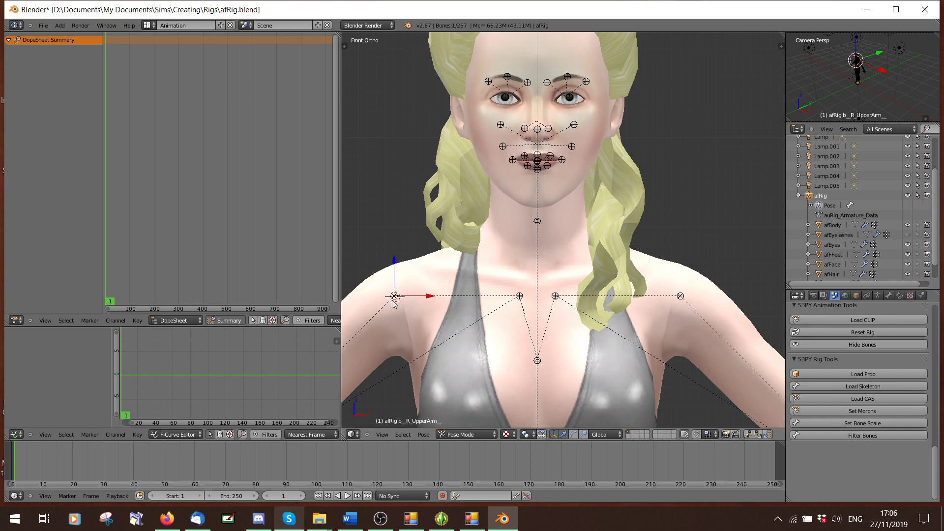
{"action": "right_click", "coordinate": [394, 298]}
{"action": "right_click", "coordinate": [393, 298]}
{"action": "right_click", "coordinate": [681, 297]}
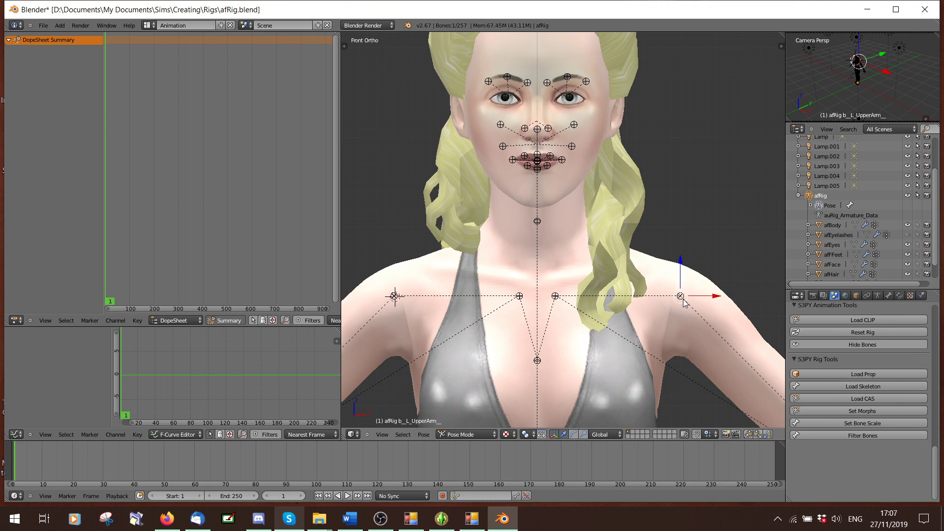
{"action": "right_click", "coordinate": [683, 299]}
{"action": "scroll", "coordinate": [650, 278], "scroll_direction": "down", "scroll_amount": 6}
{"action": "scroll", "coordinate": [603, 284], "scroll_direction": "up", "scroll_amount": 3}
{"action": "key", "text": "a"}
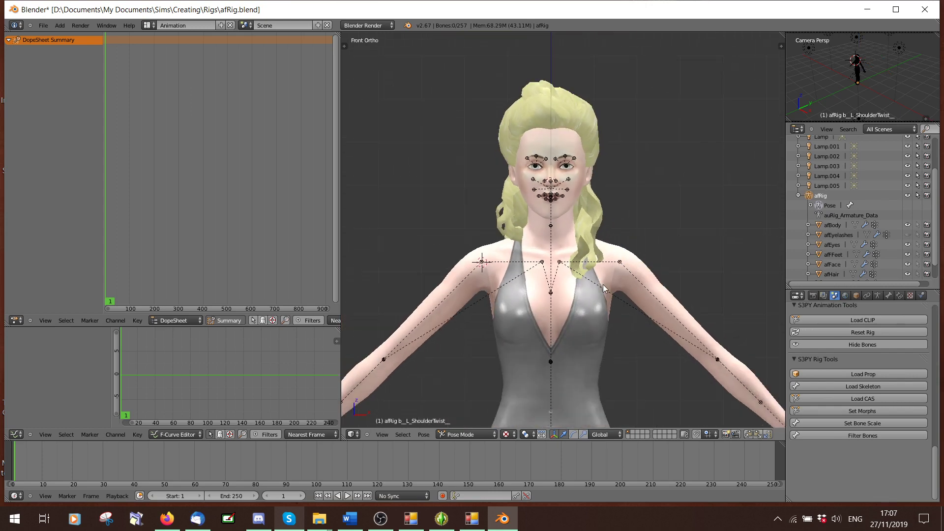
- Trial-scale the neck bone up, then undo the scaling
{"action": "scroll", "coordinate": [607, 142], "scroll_direction": "down", "scroll_amount": 2}
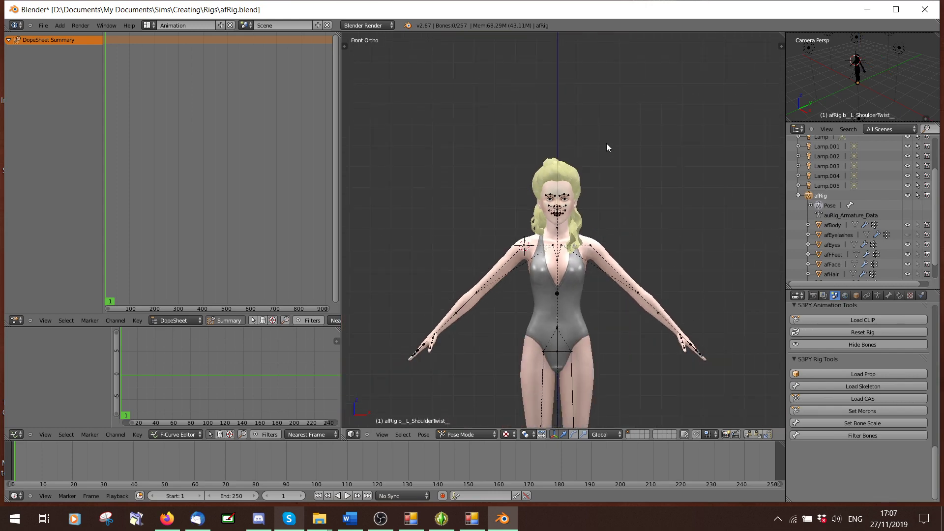
{"action": "scroll", "coordinate": [596, 241], "scroll_direction": "up", "scroll_amount": 4}
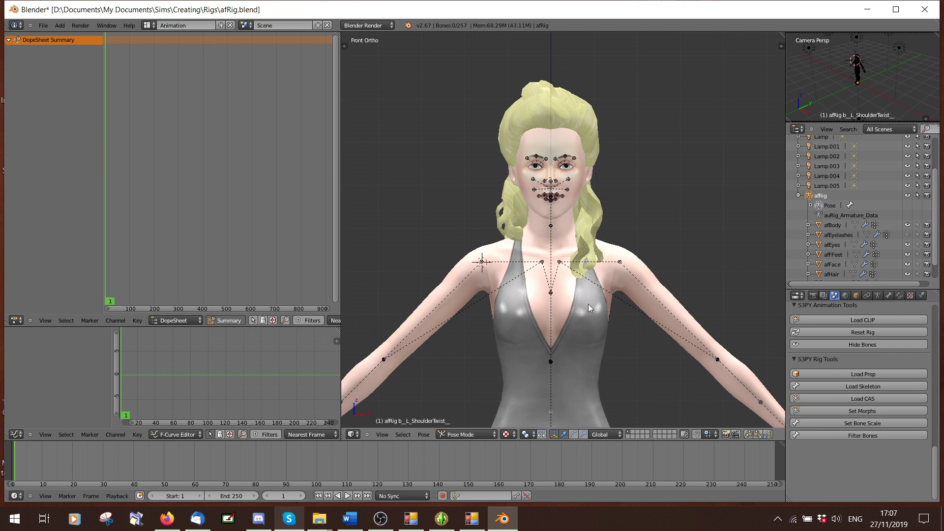
{"action": "scroll", "coordinate": [597, 212], "scroll_direction": "down", "scroll_amount": 5}
{"action": "scroll", "coordinate": [597, 211], "scroll_direction": "up", "scroll_amount": 2}
{"action": "scroll", "coordinate": [597, 211], "scroll_direction": "up", "scroll_amount": 1}
{"action": "scroll", "coordinate": [597, 211], "scroll_direction": "down", "scroll_amount": 2}
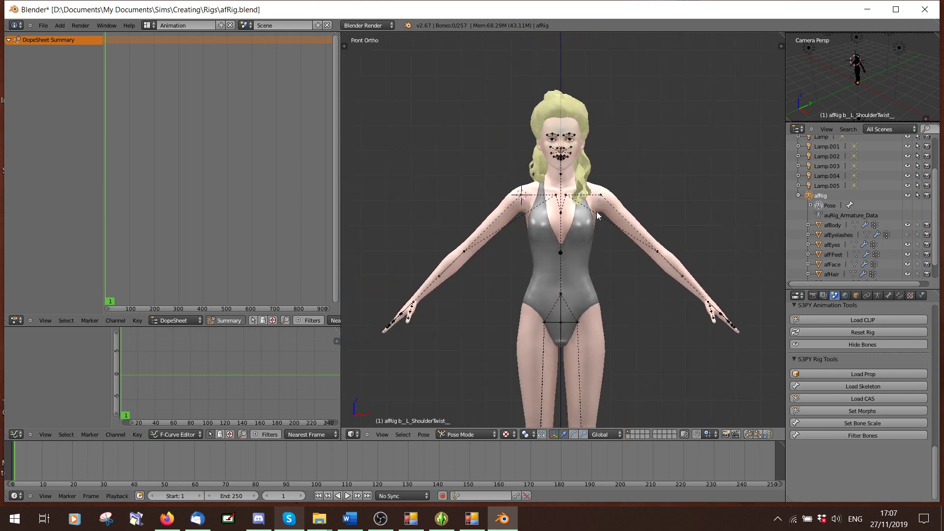
{"action": "scroll", "coordinate": [597, 211], "scroll_direction": "up", "scroll_amount": 4}
{"action": "scroll", "coordinate": [582, 206], "scroll_direction": "down", "scroll_amount": 2}
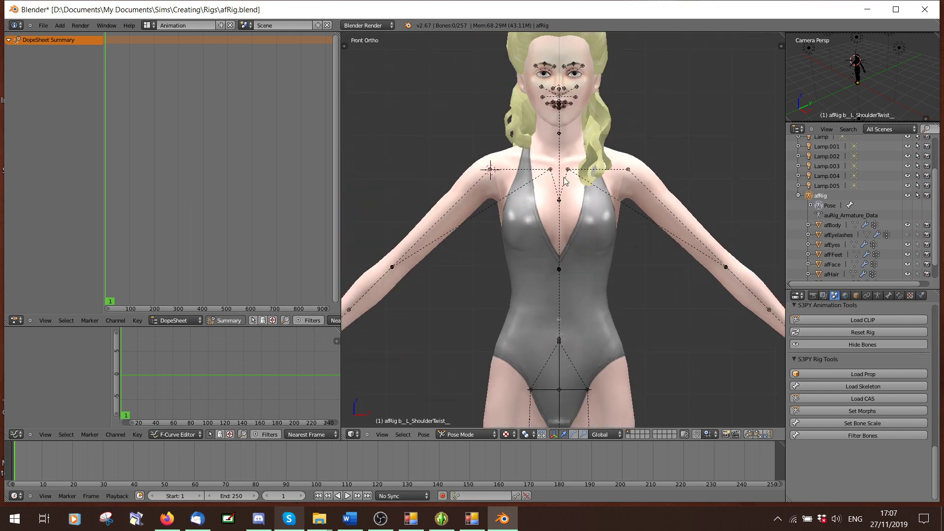
{"action": "scroll", "coordinate": [552, 314], "scroll_direction": "up", "scroll_amount": 1}
{"action": "scroll", "coordinate": [553, 314], "scroll_direction": "up", "scroll_amount": 5}
{"action": "right_click", "coordinate": [525, 322]}
{"action": "scroll", "coordinate": [733, 284], "scroll_direction": "down", "scroll_amount": 2}
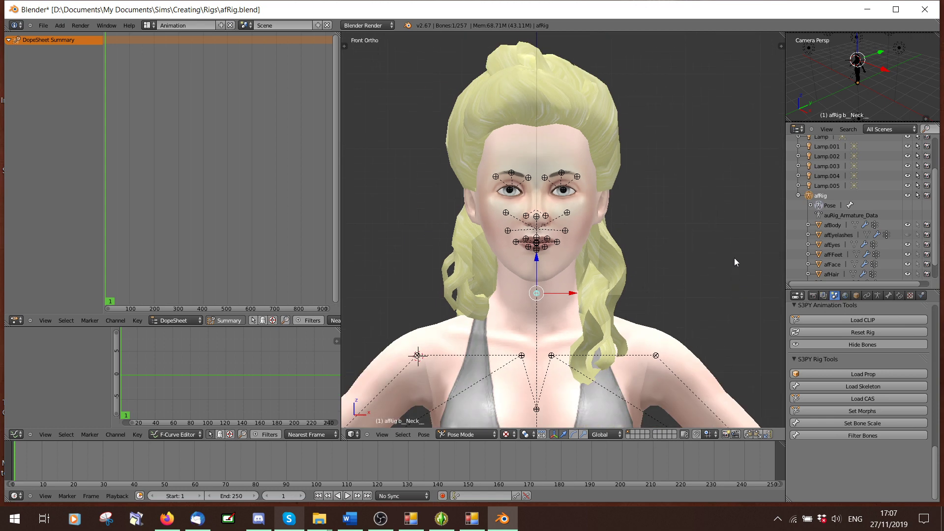
{"action": "key", "text": "s"}
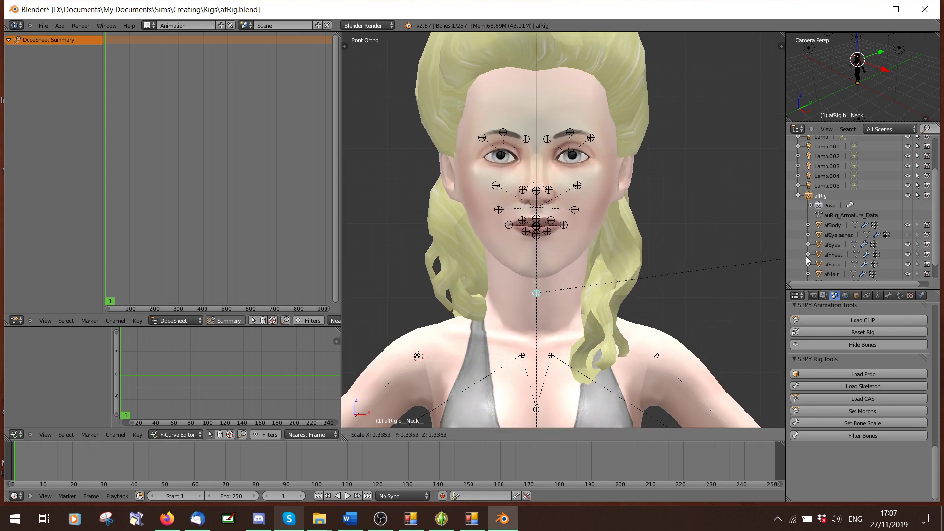
{"action": "left_click", "coordinate": [886, 250]}
{"action": "scroll", "coordinate": [611, 238], "scroll_direction": "down", "scroll_amount": 4}
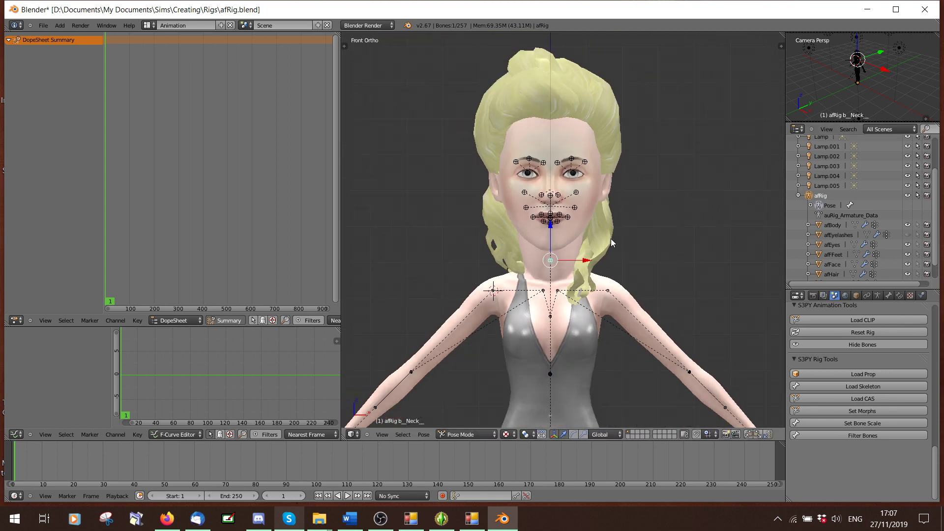
{"action": "key", "text": "ctrl+z"}
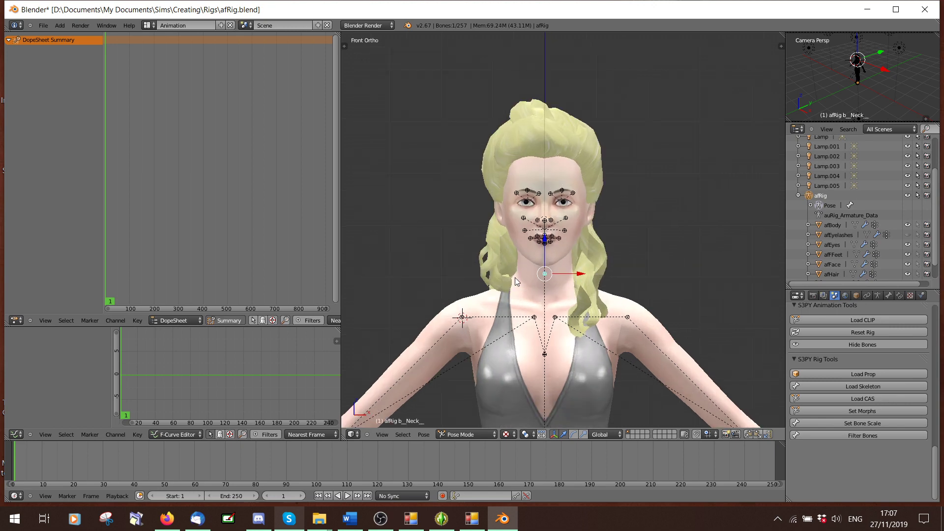
- Zoom and pan the front view down to the rig's pelvis and thighs
{"action": "scroll", "coordinate": [515, 277], "scroll_direction": "down", "scroll_amount": 1}
{"action": "scroll", "coordinate": [515, 278], "scroll_direction": "up", "scroll_amount": 3}
{"action": "scroll", "coordinate": [514, 277], "scroll_direction": "down", "scroll_amount": 4}
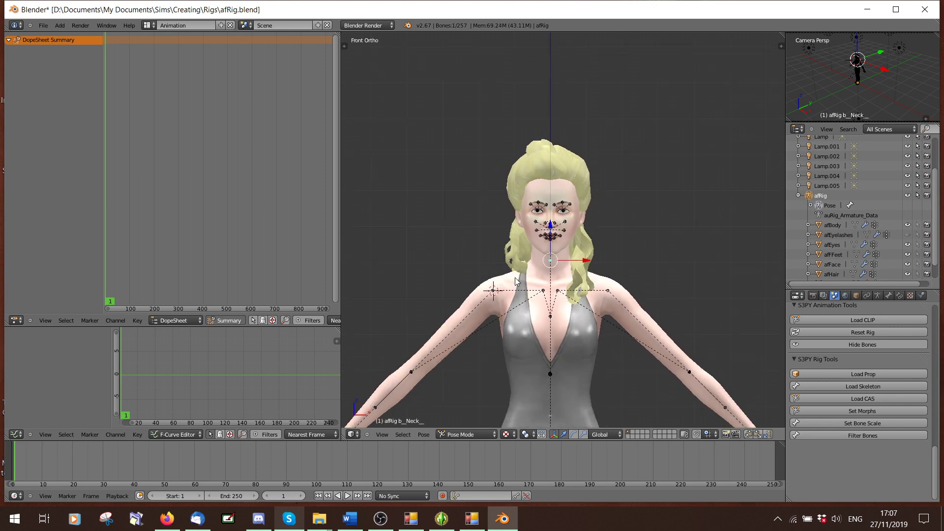
{"action": "middle_click_drag", "start_coordinate": [554, 319], "coordinate": [560, 166], "text": "shift"}
{"action": "scroll", "coordinate": [574, 357], "scroll_direction": "up", "scroll_amount": 2}
{"action": "middle_click_drag", "start_coordinate": [574, 356], "coordinate": [567, 253], "text": "shift"}
- Rotate the left thigh bone so the leg swings outward
{"action": "scroll", "coordinate": [585, 135], "scroll_direction": "up", "scroll_amount": 3, "text": "shift"}
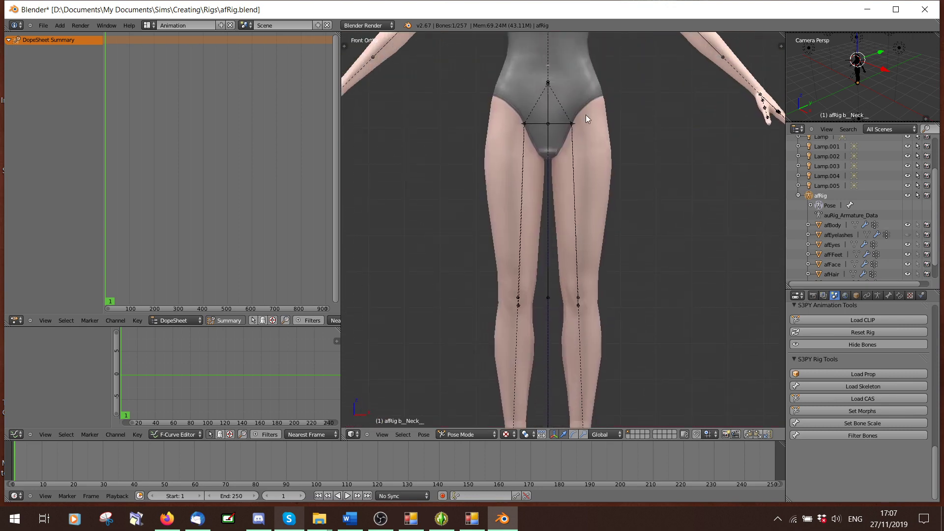
{"action": "right_click", "coordinate": [575, 132]}
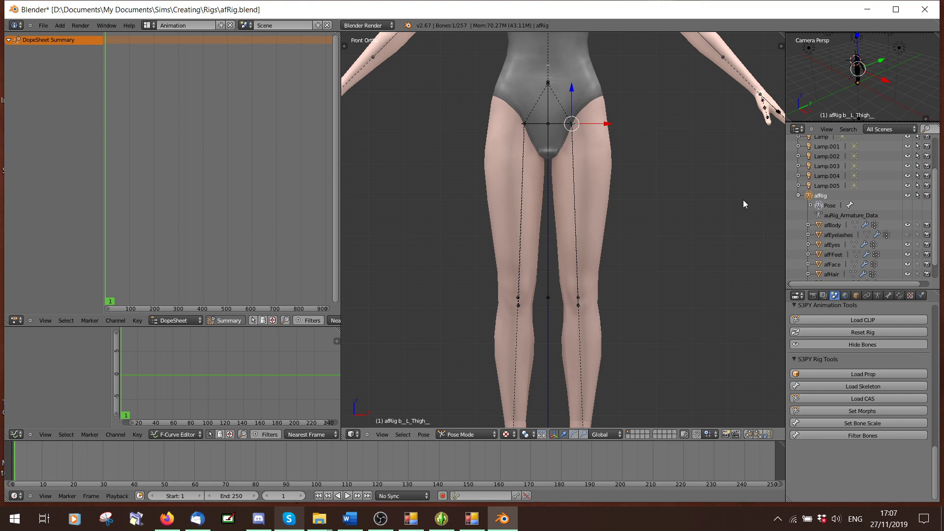
{"action": "key", "text": "r"}
{"action": "left_click", "coordinate": [849, 18]}
{"action": "scroll", "coordinate": [592, 226], "scroll_direction": "down", "scroll_amount": 5}
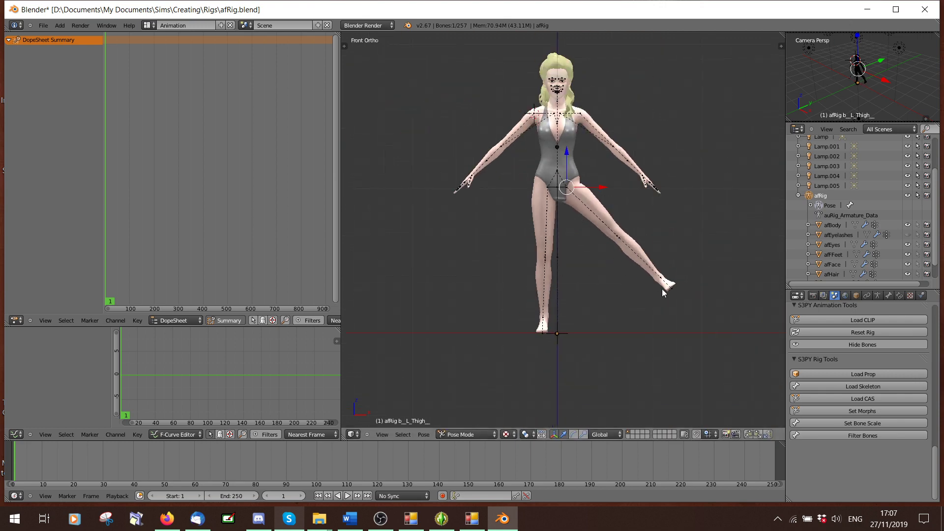
{"action": "scroll", "coordinate": [571, 192], "scroll_direction": "up", "scroll_amount": 2}
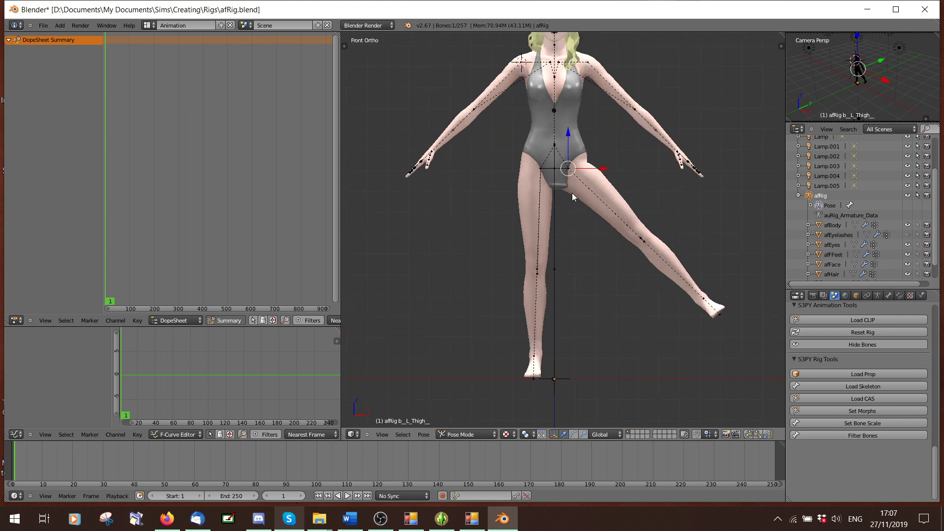
{"action": "scroll", "coordinate": [607, 259], "scroll_direction": "up", "scroll_amount": 2}
{"action": "scroll", "coordinate": [606, 260], "scroll_direction": "down", "scroll_amount": 2}
- Clear the left thigh's rotation back to rest pose and deselect all bones
{"action": "key", "text": "alt+r"}
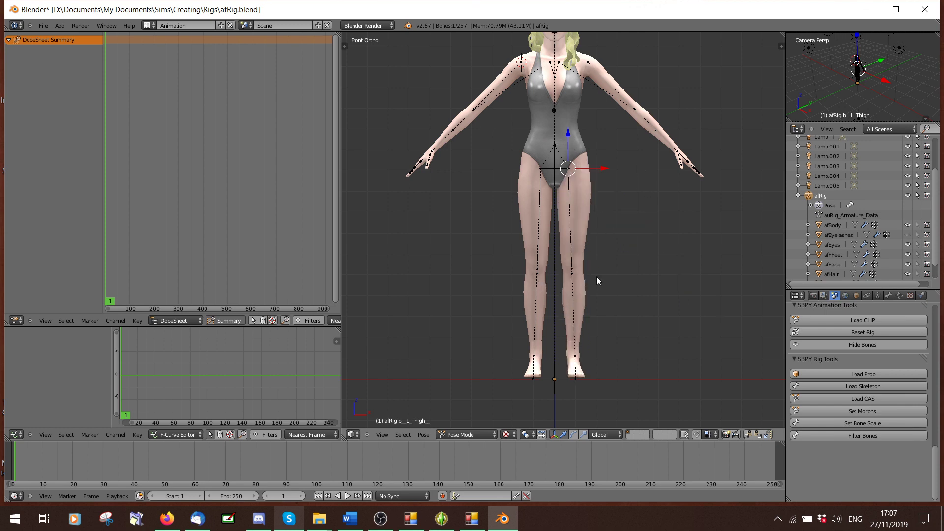
{"action": "key", "text": "a"}
{"action": "scroll", "coordinate": [597, 276], "scroll_direction": "down", "scroll_amount": 2}
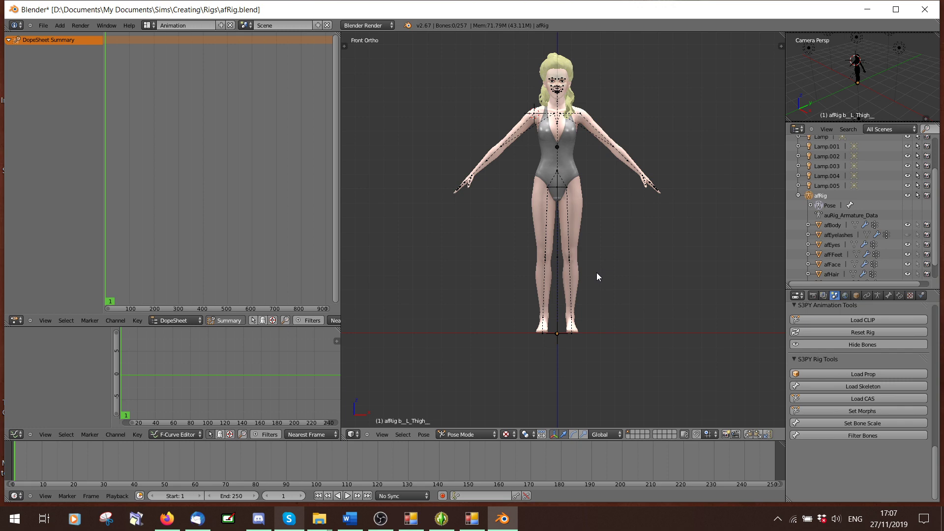
{"action": "scroll", "coordinate": [597, 274], "scroll_direction": "up", "scroll_amount": 3}
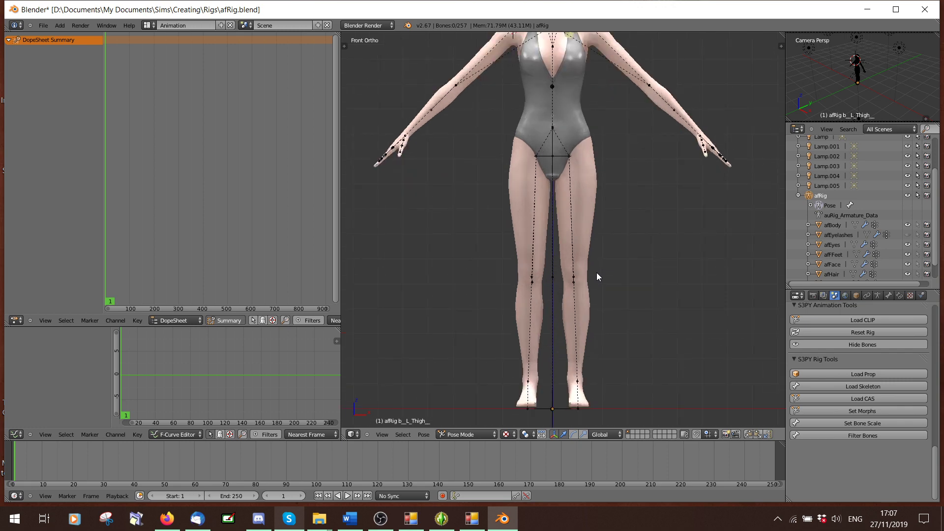
{"action": "scroll", "coordinate": [558, 249], "scroll_direction": "down", "scroll_amount": 2}
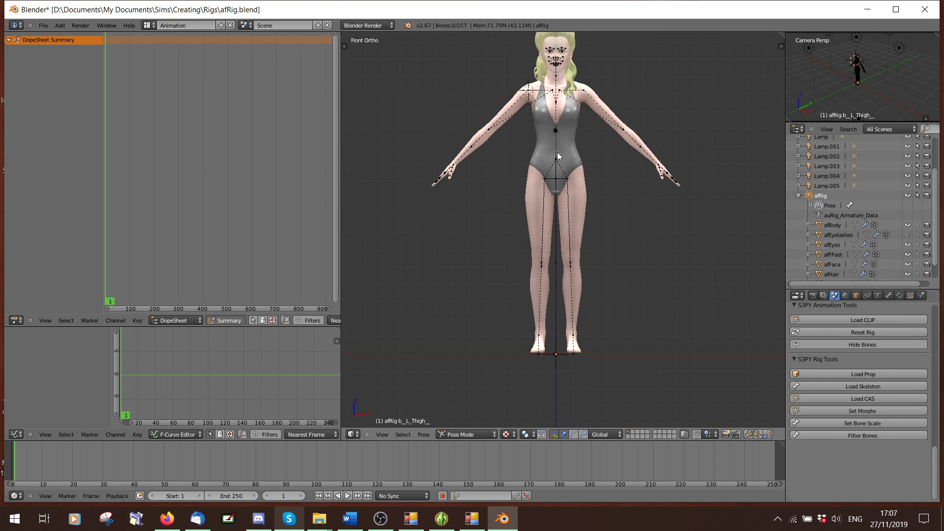
{"action": "scroll", "coordinate": [564, 195], "scroll_direction": "up", "scroll_amount": 3}
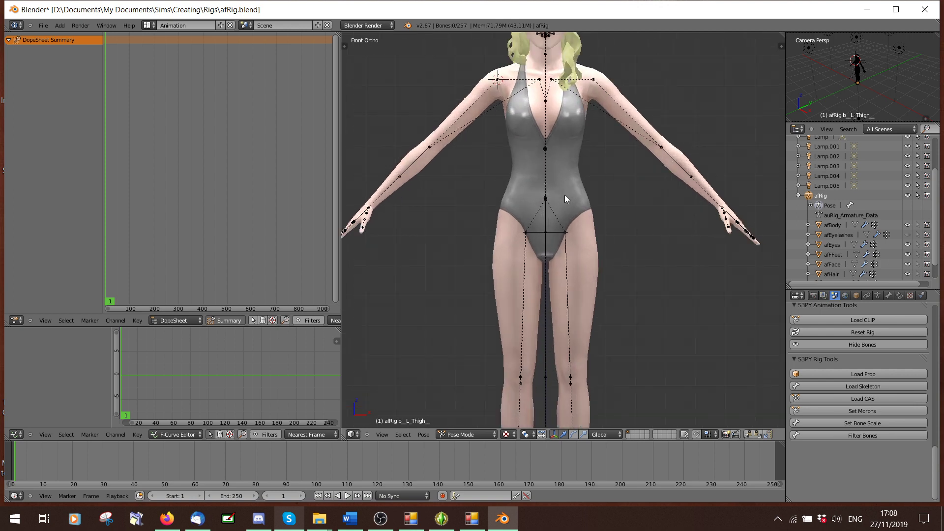
{"action": "left_click", "coordinate": [413, 520]}
- Check b__R_Foot__'s offset and scale fields in Bone Delta (Slot) Editor, then zoom Blender to the head
{"action": "left_click", "coordinate": [411, 521]}
{"action": "left_click", "coordinate": [472, 519]}
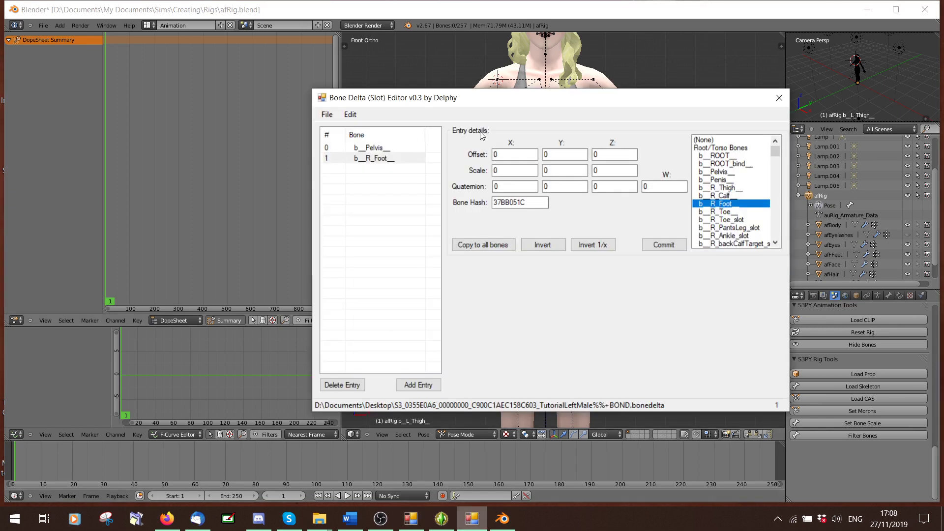
{"action": "left_click_drag", "start_coordinate": [495, 101], "coordinate": [235, 107]}
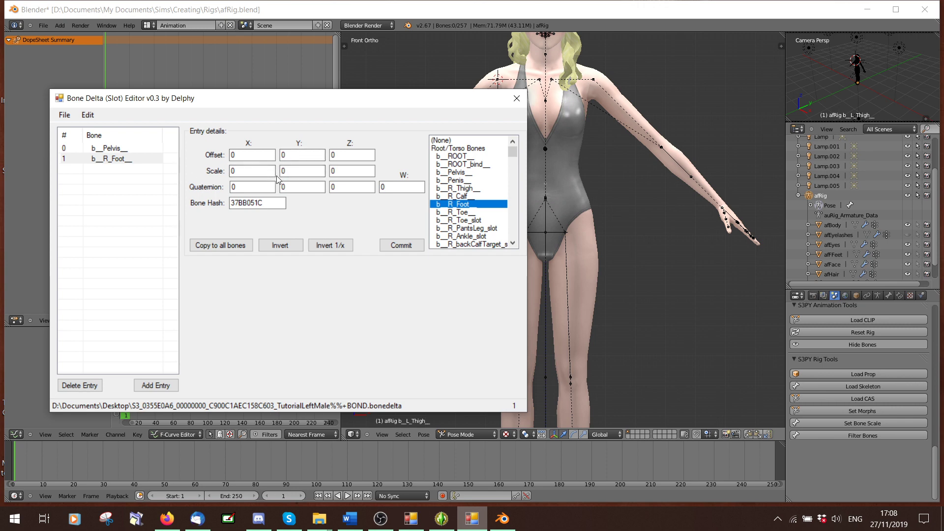
{"action": "left_click", "coordinate": [651, 176]}
{"action": "scroll", "coordinate": [553, 169], "scroll_direction": "down", "scroll_amount": 1}
{"action": "scroll", "coordinate": [554, 169], "scroll_direction": "up", "scroll_amount": 4}
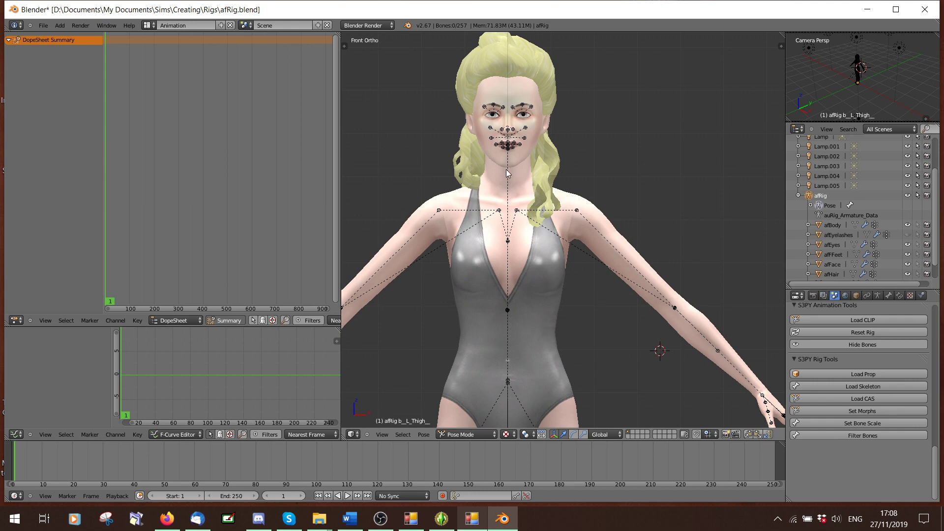
- Select and scale up the neck bone, then undo the scale and selection
{"action": "right_click", "coordinate": [507, 174]}
{"action": "key", "text": "s"}
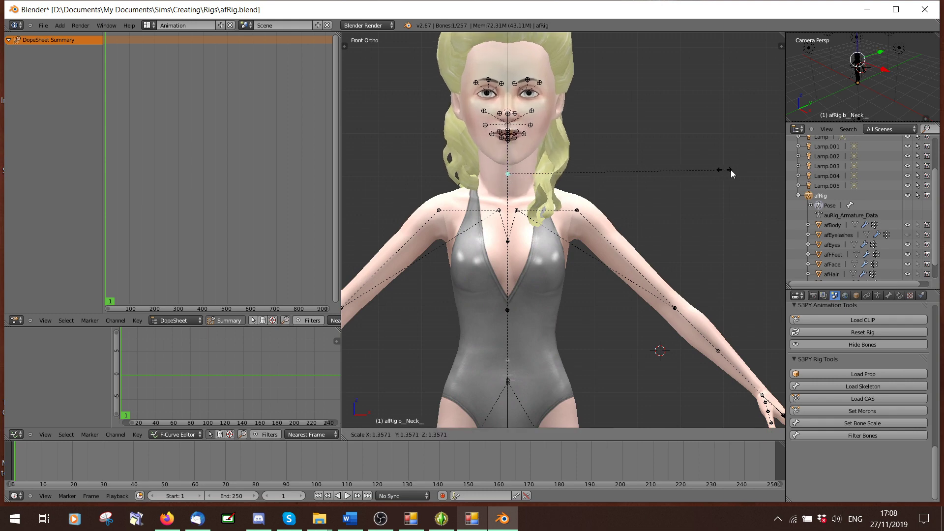
{"action": "left_click", "coordinate": [738, 169]}
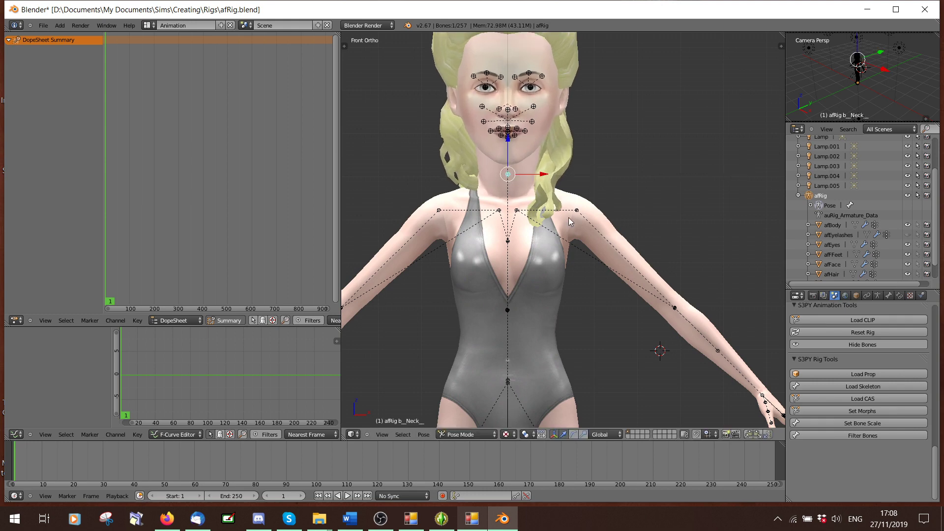
{"action": "key", "text": "ctrl+z"}
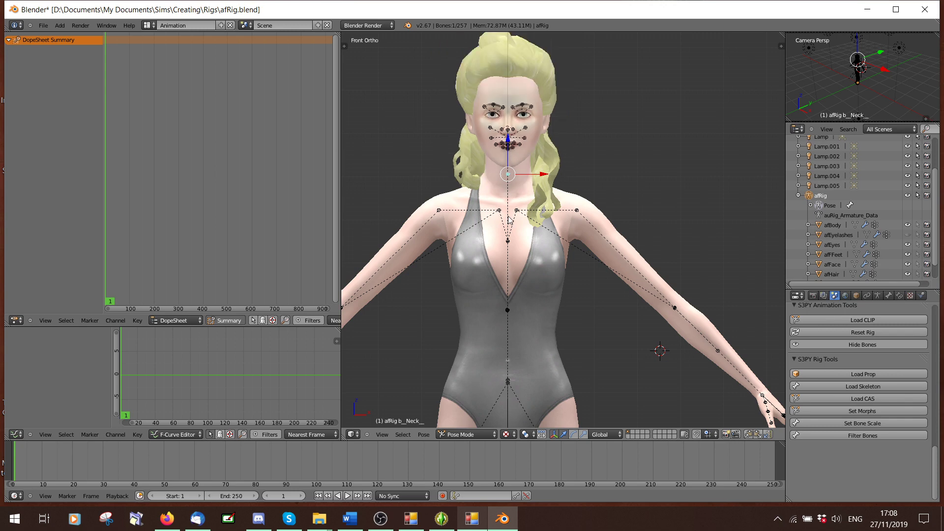
{"action": "key", "text": "ctrl+z"}
- Reselect the neck bone, show its transform values, and trial-scale it to 1.522, then back to 1.000
{"action": "right_click", "coordinate": [507, 180]}
{"action": "left_click", "coordinate": [781, 36]}
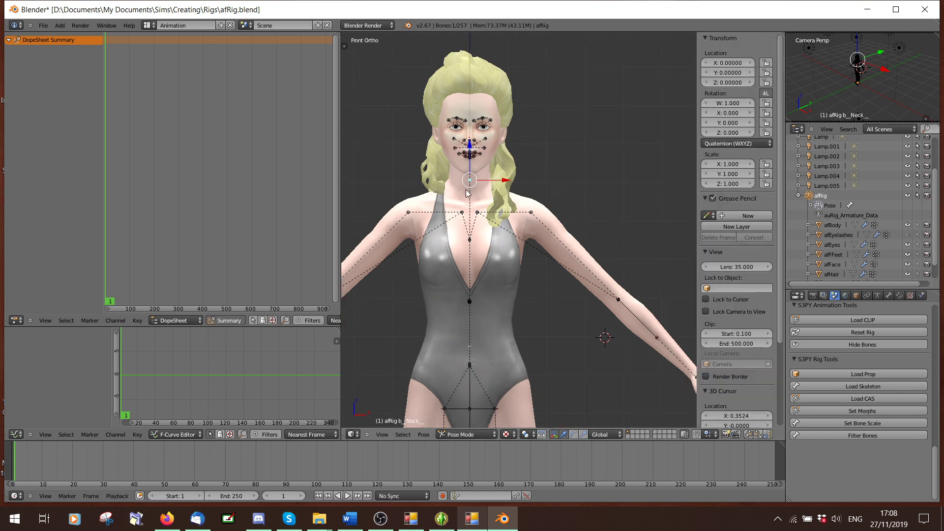
{"action": "key", "text": "s"}
{"action": "left_click", "coordinate": [669, 202]}
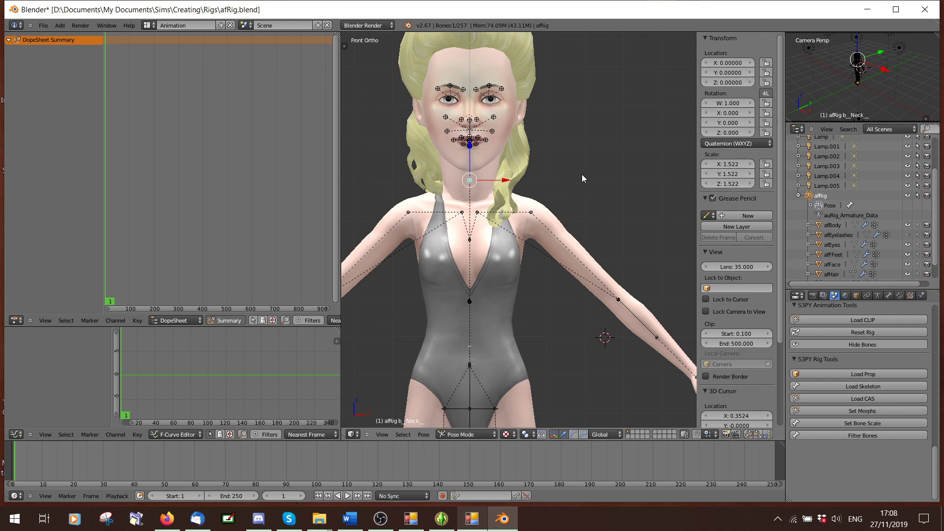
{"action": "key", "text": "ctrl+z"}
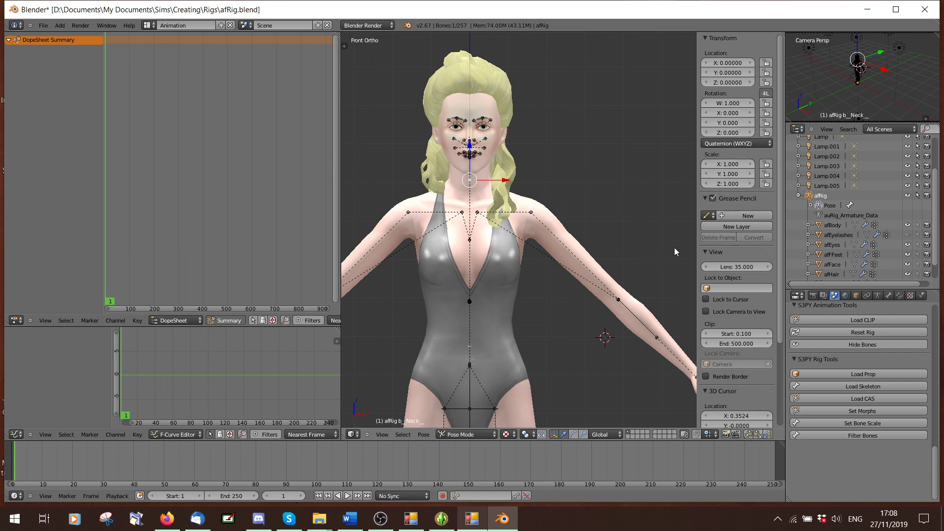
{"action": "left_click", "coordinate": [471, 519]}
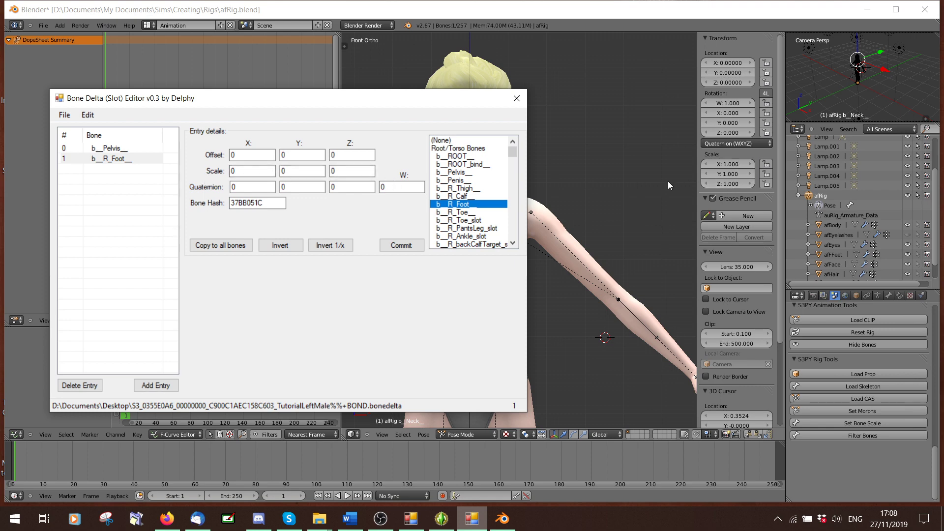
- Scale the neck bone to 1.574, compare in the Bone Delta editor, then clear it to 1.000
{"action": "left_click", "coordinate": [644, 170]}
{"action": "key", "text": "s"}
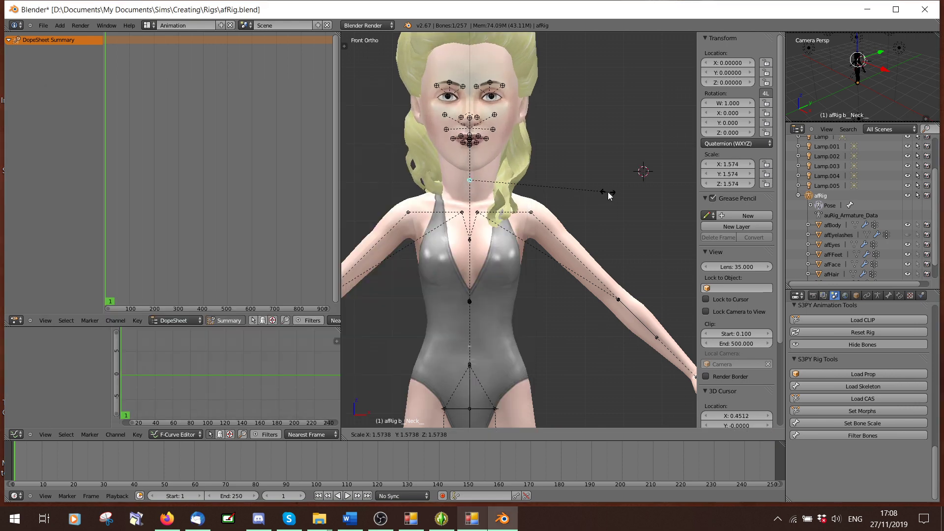
{"action": "left_click", "coordinate": [610, 196]}
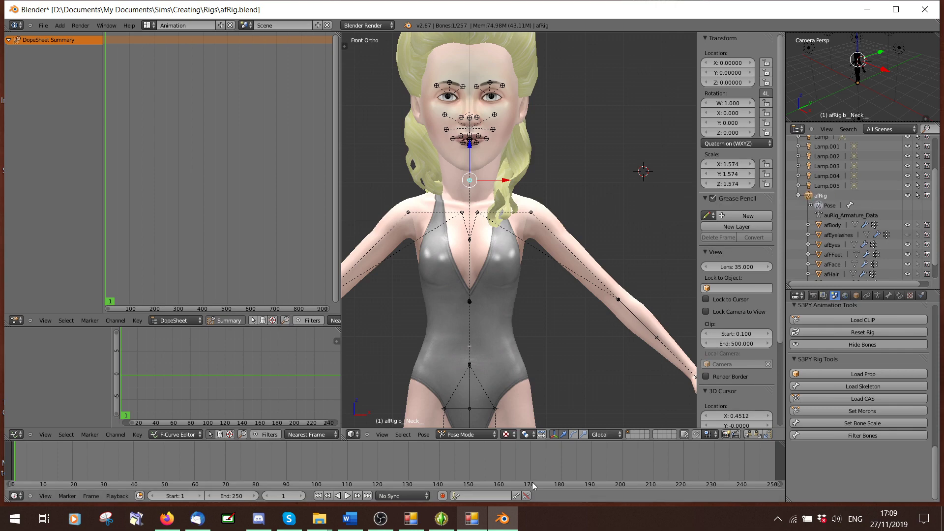
{"action": "left_click", "coordinate": [472, 519]}
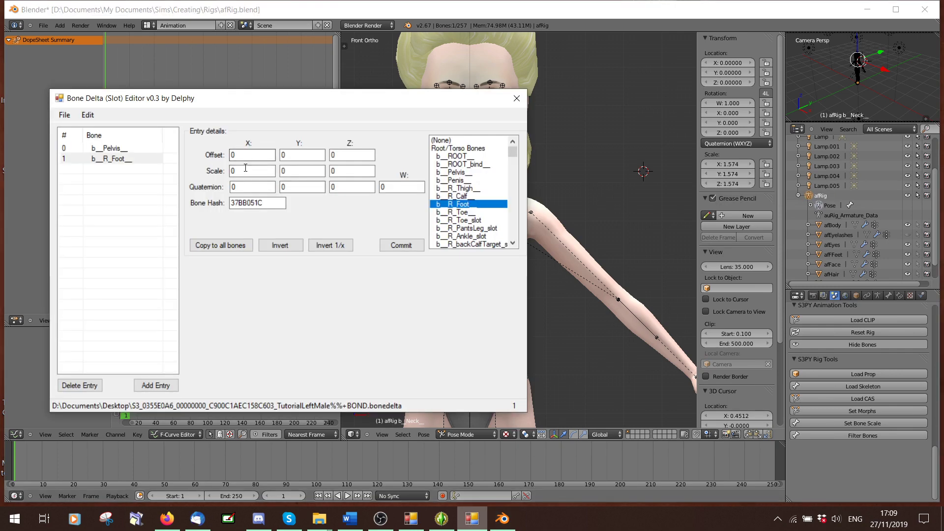
{"action": "left_click", "coordinate": [611, 159]}
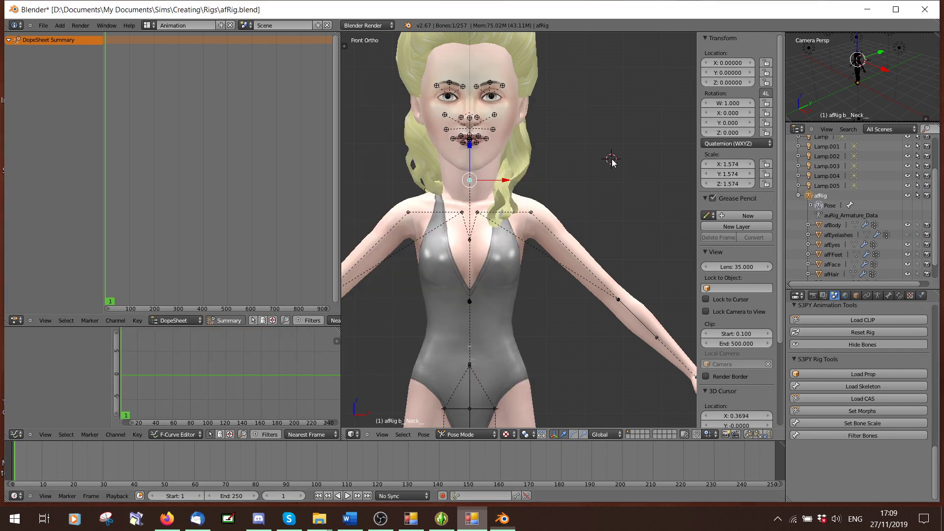
{"action": "key", "text": "alt+s"}
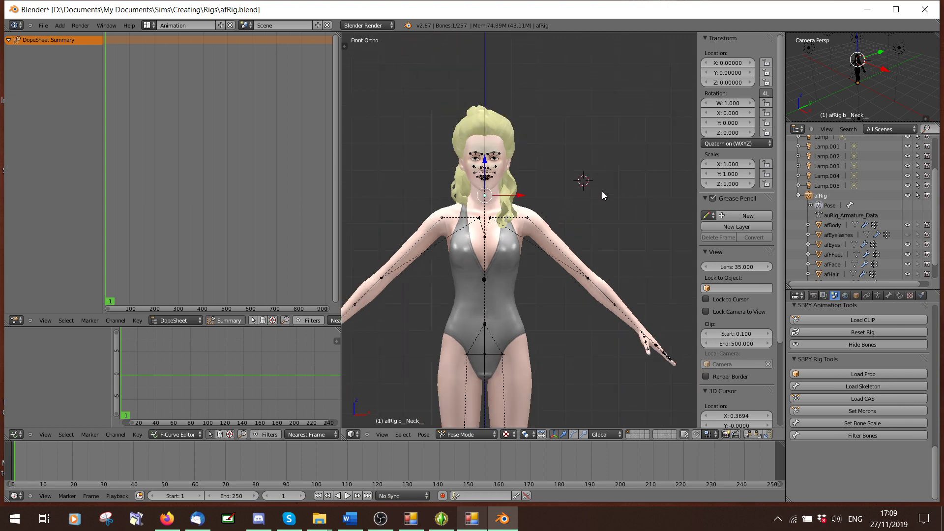
{"action": "scroll", "coordinate": [602, 191], "scroll_direction": "up", "scroll_amount": 3}
- Scale the neck bone down to 0.573 on X, Y and Z, shrinking the head
{"action": "key", "text": "s"}
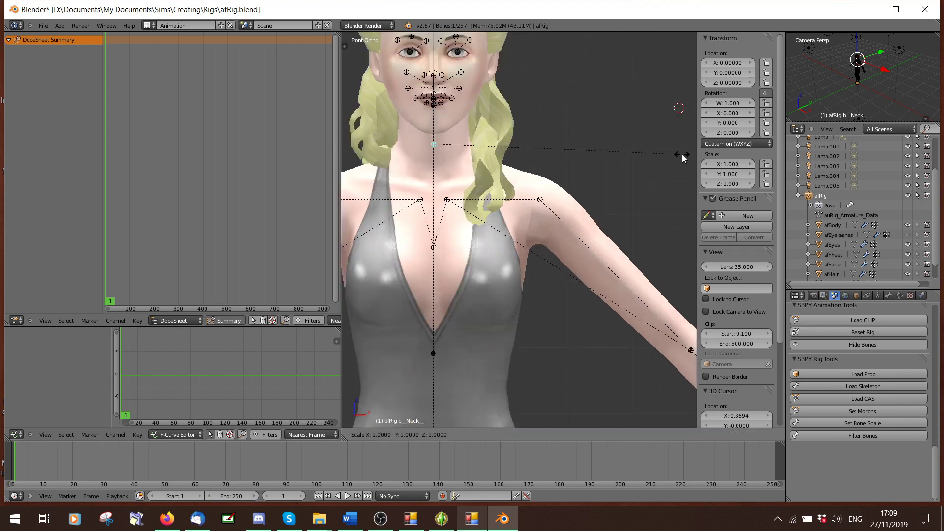
{"action": "left_click", "coordinate": [575, 156]}
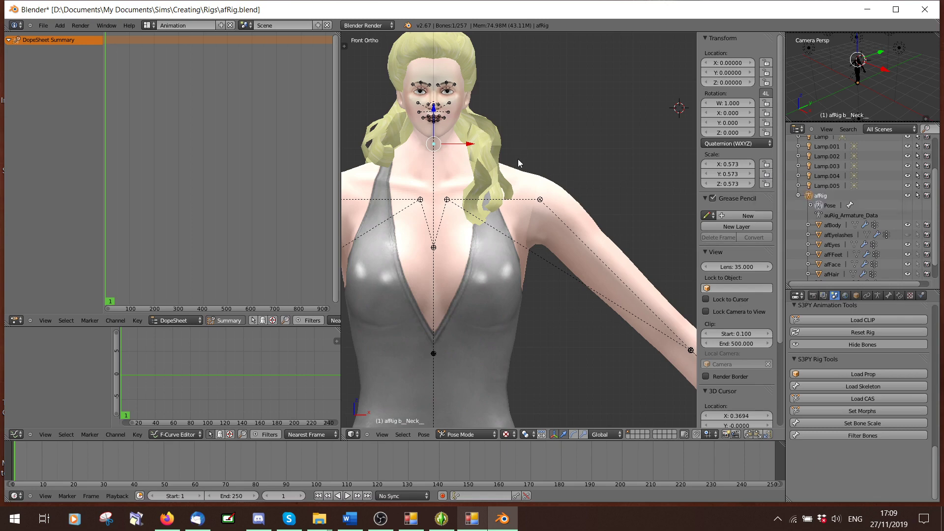
{"action": "scroll", "coordinate": [518, 158], "scroll_direction": "down", "scroll_amount": 1}
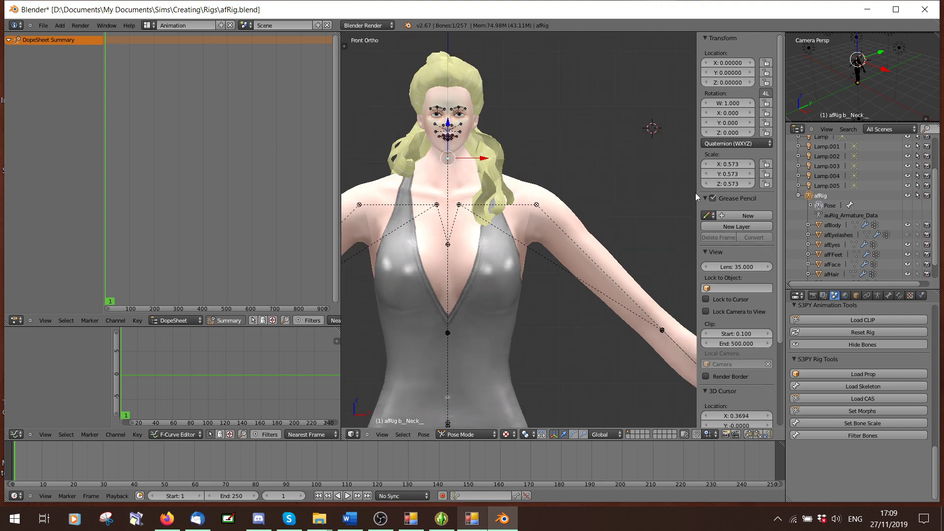
{"action": "left_click", "coordinate": [471, 518]}
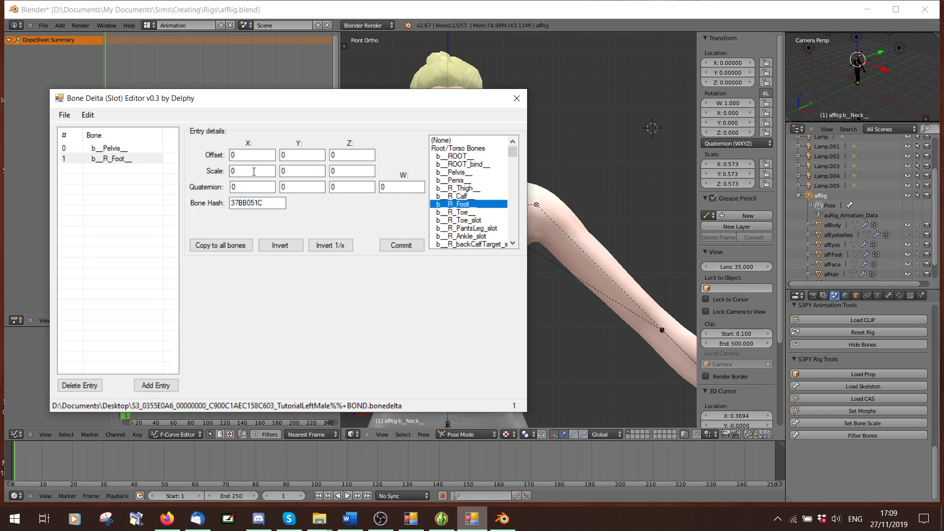